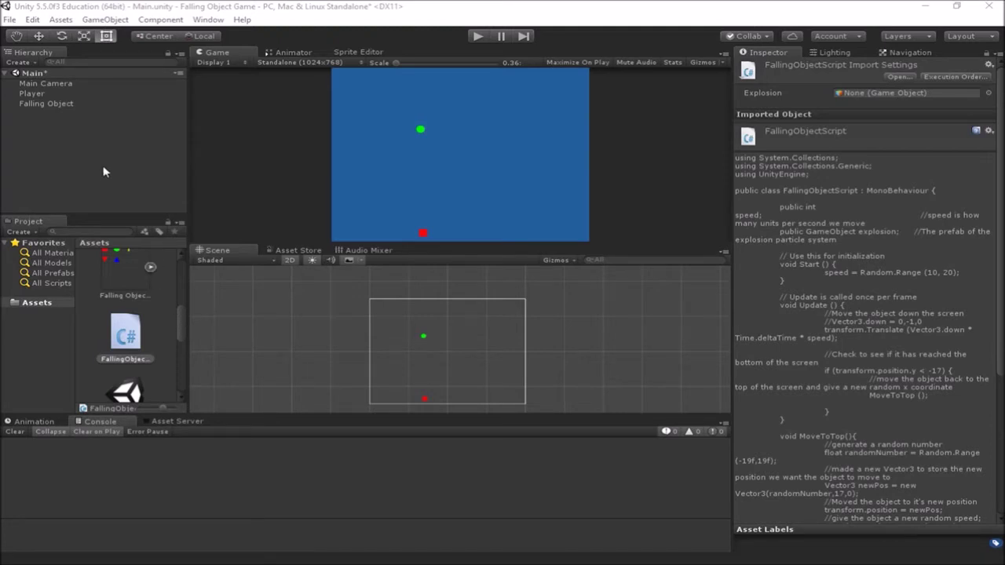
- Select Main Camera to show its Transform, Camera and Audio Listener components in the Inspector
{"action": "left_click", "coordinate": [66, 83]}
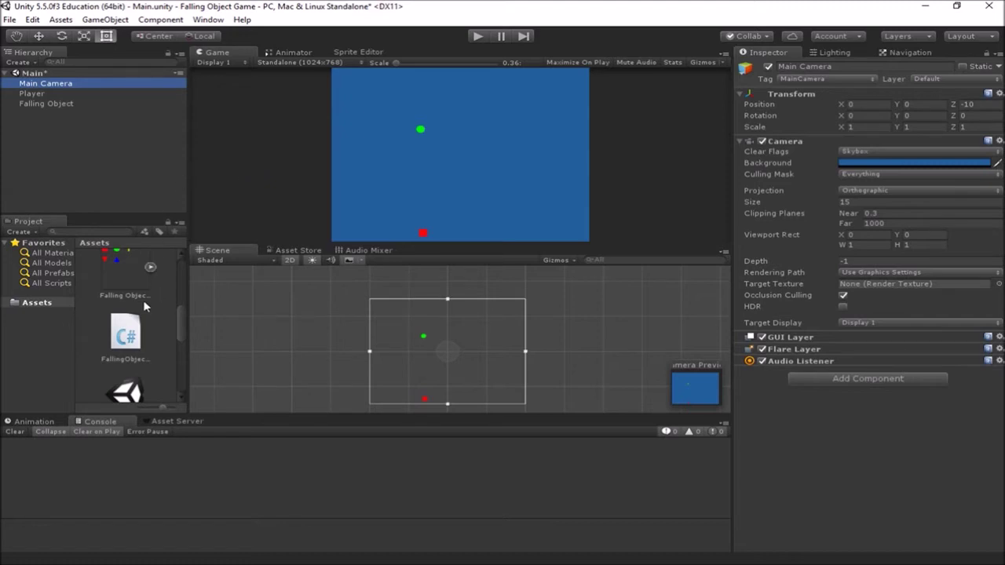
- Add an Audio Source (Play On Awake, volume 1) to the Explosion prefab
{"action": "scroll", "coordinate": [141, 303], "scroll_direction": "down", "scroll_amount": 5}
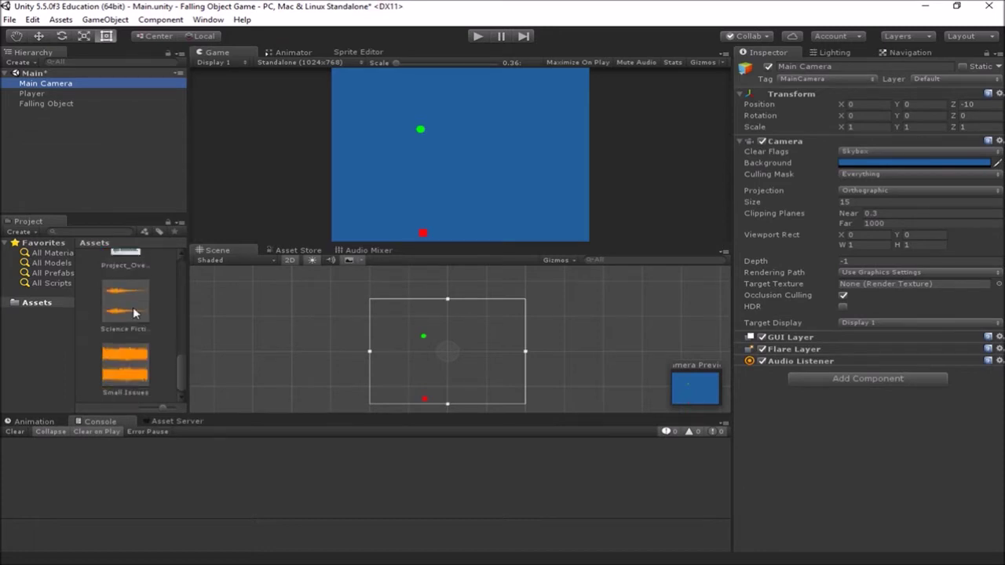
{"action": "scroll", "coordinate": [132, 313], "scroll_direction": "up", "scroll_amount": 4}
{"action": "left_click", "coordinate": [126, 307]}
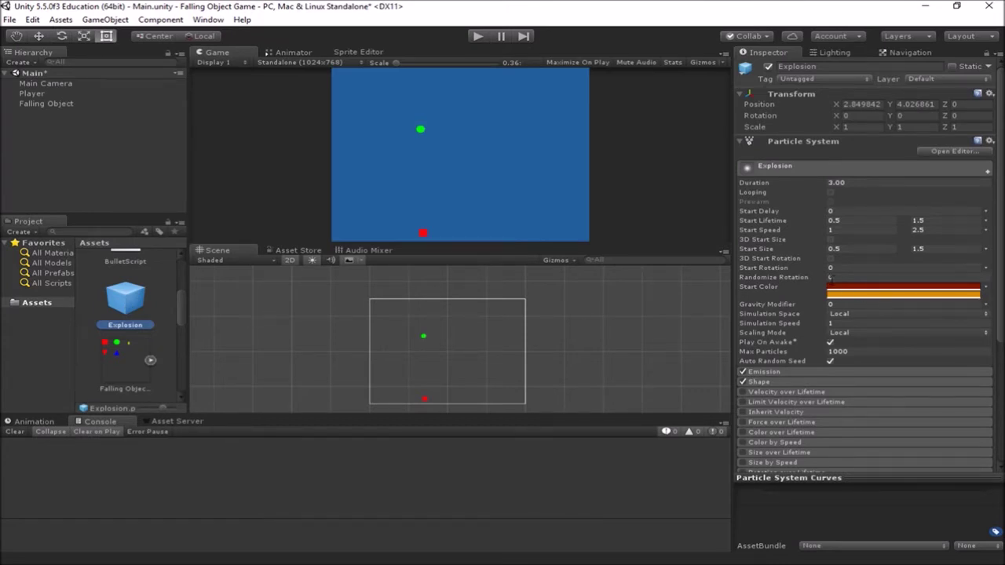
{"action": "scroll", "coordinate": [825, 281], "scroll_direction": "down", "scroll_amount": 5}
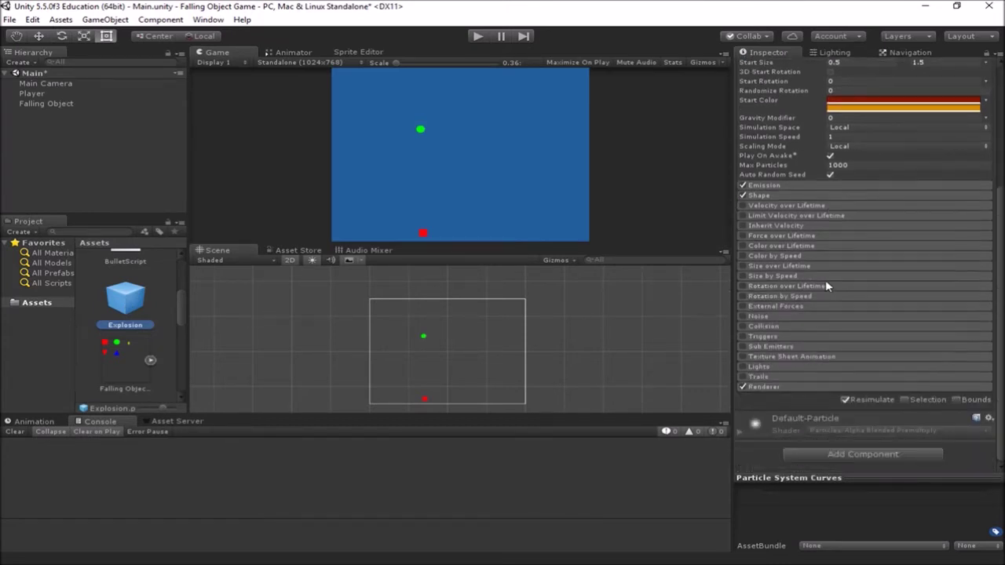
{"action": "left_click", "coordinate": [855, 456]}
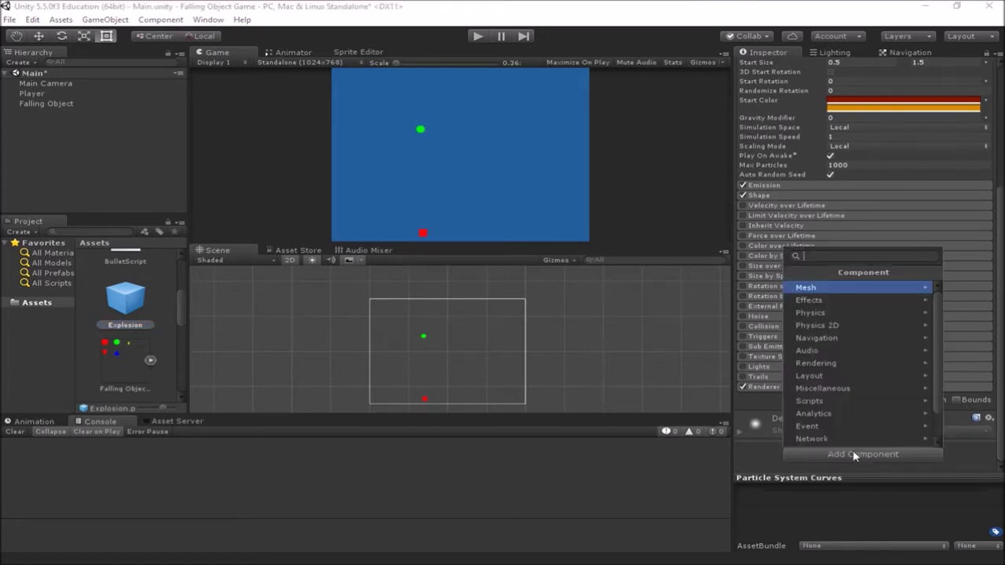
{"action": "left_click", "coordinate": [854, 350]}
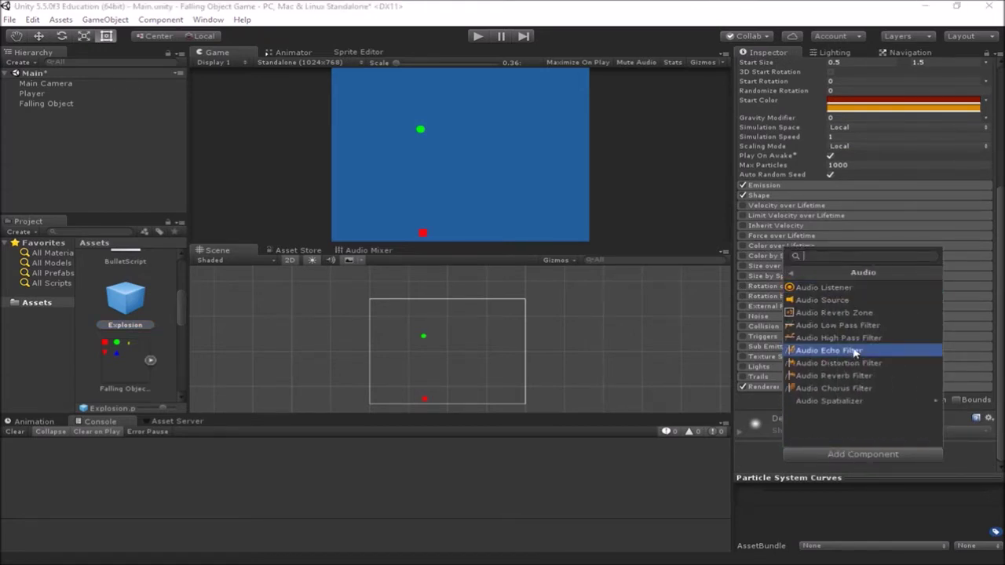
{"action": "left_click", "coordinate": [851, 299]}
{"action": "scroll", "coordinate": [851, 343], "scroll_direction": "down", "scroll_amount": 5}
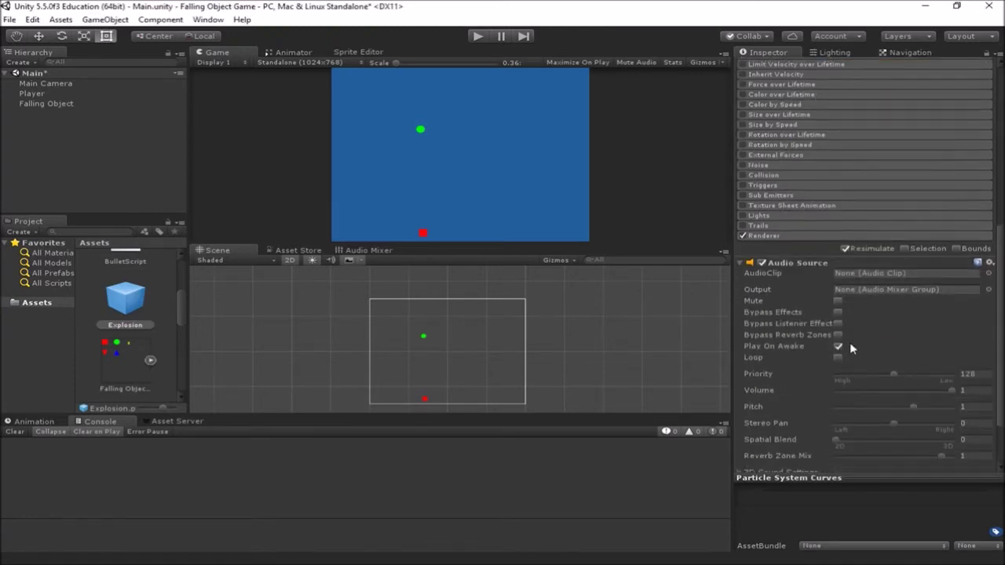
{"action": "scroll", "coordinate": [852, 348], "scroll_direction": "down", "scroll_amount": 3}
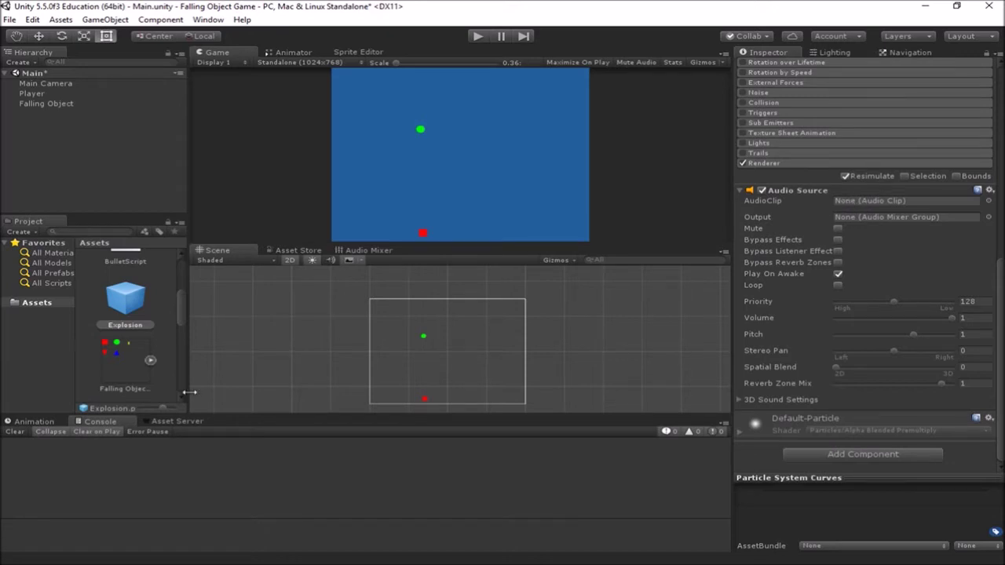
{"action": "scroll", "coordinate": [149, 361], "scroll_direction": "up", "scroll_amount": 3}
{"action": "scroll", "coordinate": [149, 362], "scroll_direction": "up", "scroll_amount": 2}
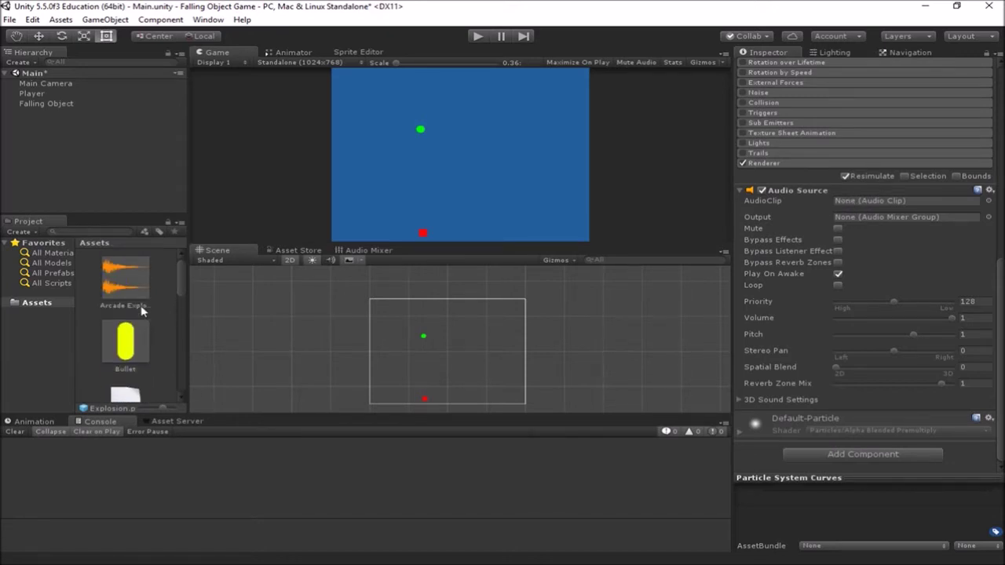
- Play the Arcade Explo A clip twice in an enlarged waveform preview, then shrink the preview back
{"action": "left_click", "coordinate": [131, 288]}
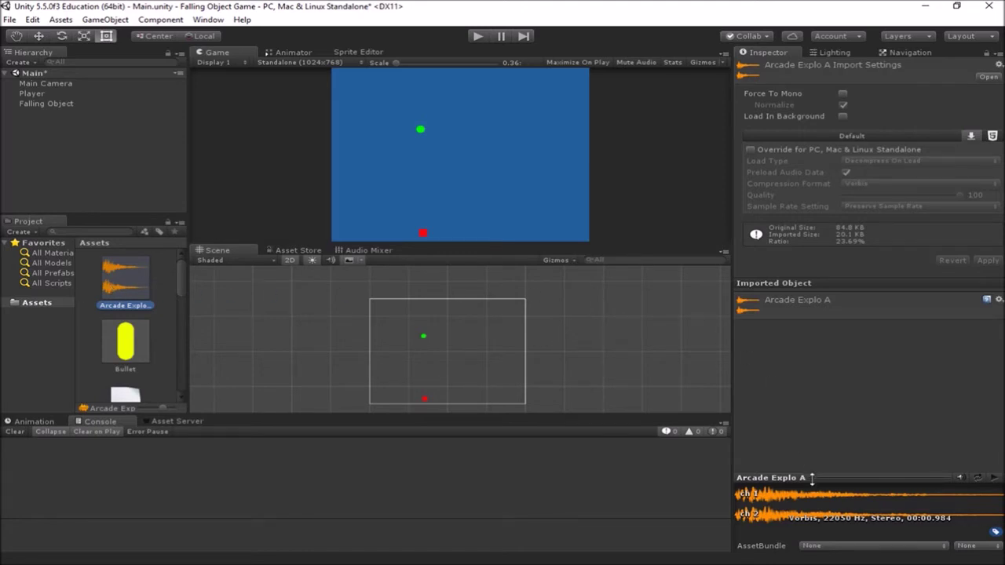
{"action": "left_click_drag", "start_coordinate": [812, 477], "coordinate": [813, 402]}
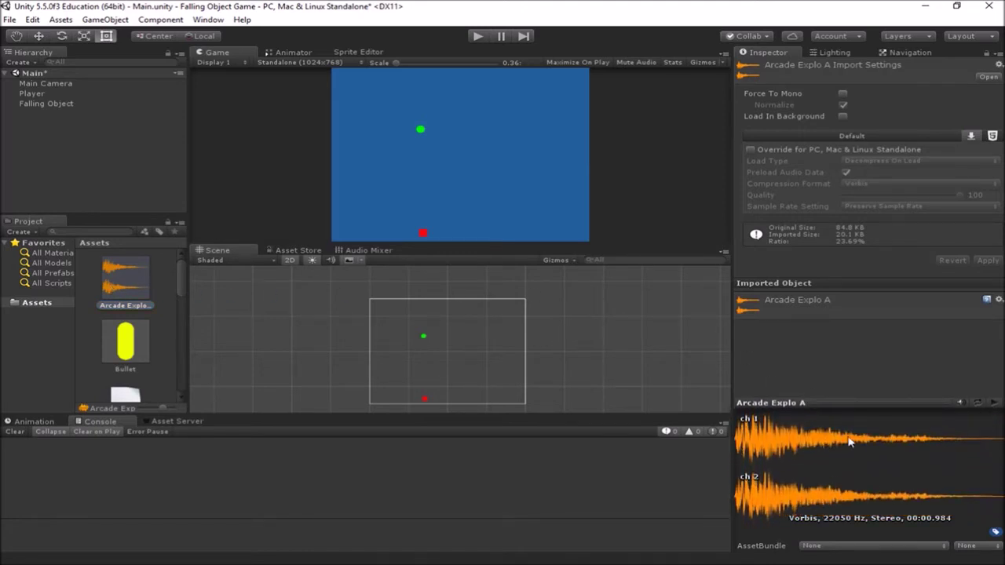
{"action": "left_click", "coordinate": [995, 406]}
{"action": "left_click", "coordinate": [996, 406]}
{"action": "left_click_drag", "start_coordinate": [863, 401], "coordinate": [863, 455]}
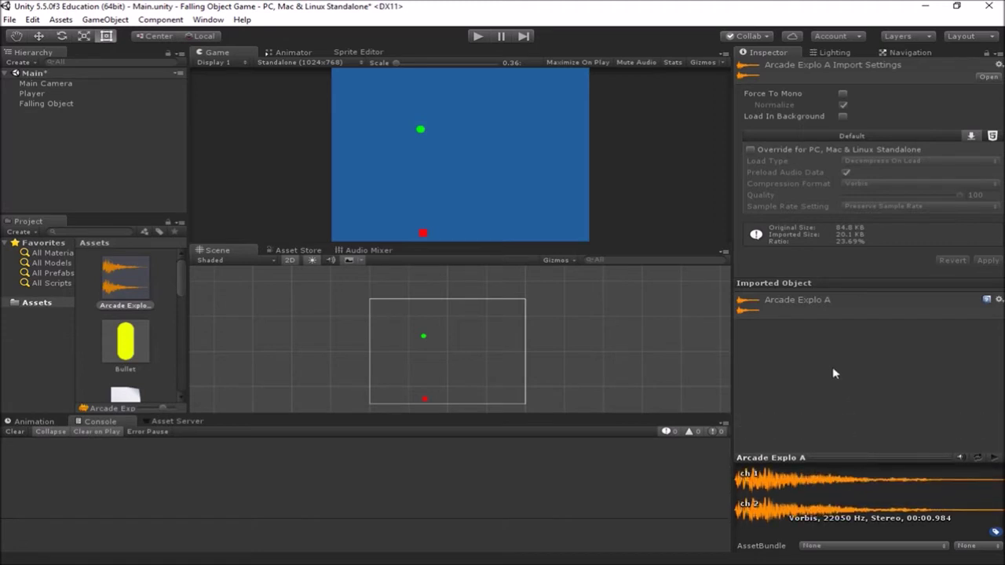
- Assign Arcade Explo A to the AudioClip field of the Explosion prefab's Audio Source
{"action": "scroll", "coordinate": [125, 331], "scroll_direction": "down", "scroll_amount": 1}
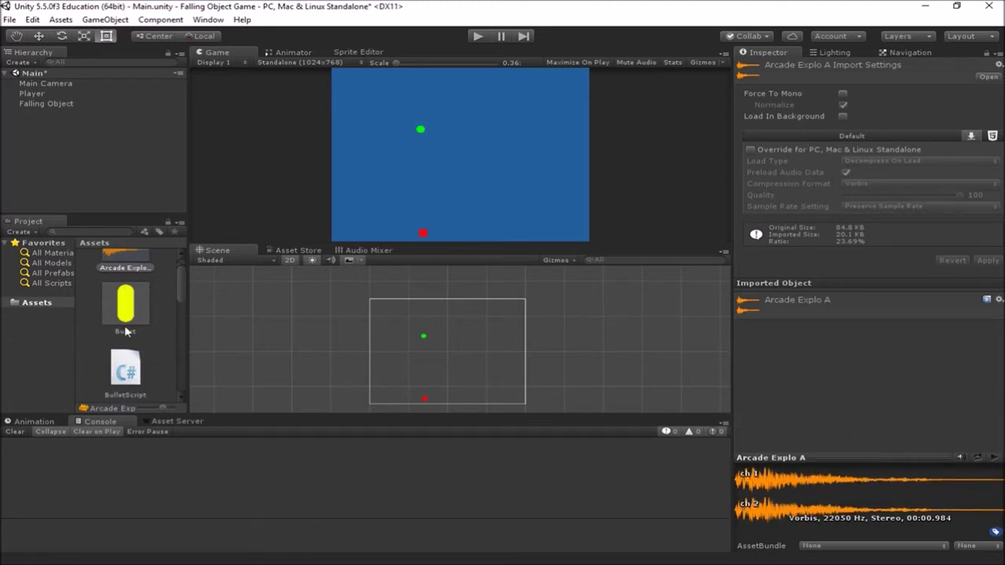
{"action": "scroll", "coordinate": [126, 331], "scroll_direction": "down", "scroll_amount": 2}
{"action": "left_click", "coordinate": [126, 318]}
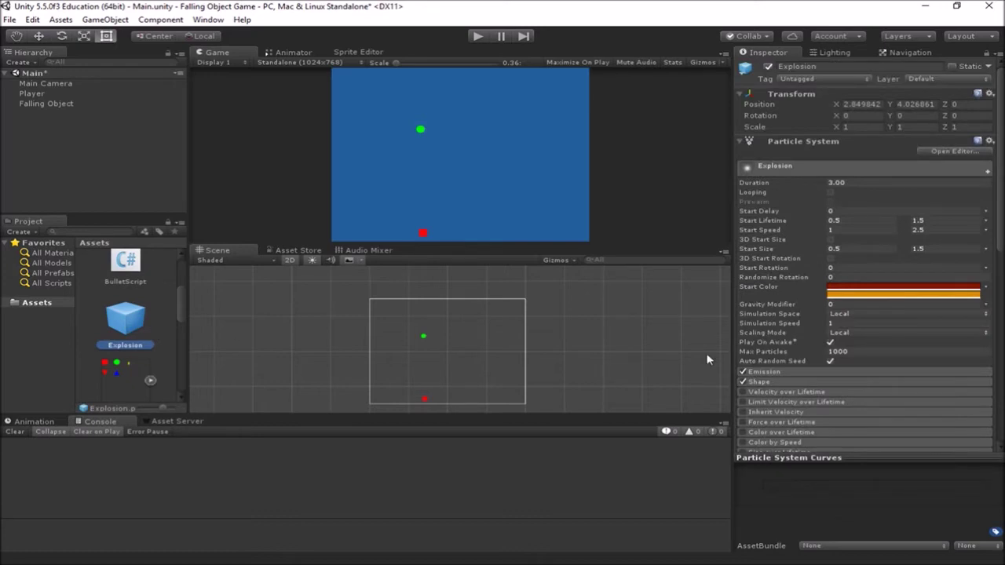
{"action": "scroll", "coordinate": [827, 364], "scroll_direction": "down", "scroll_amount": 8}
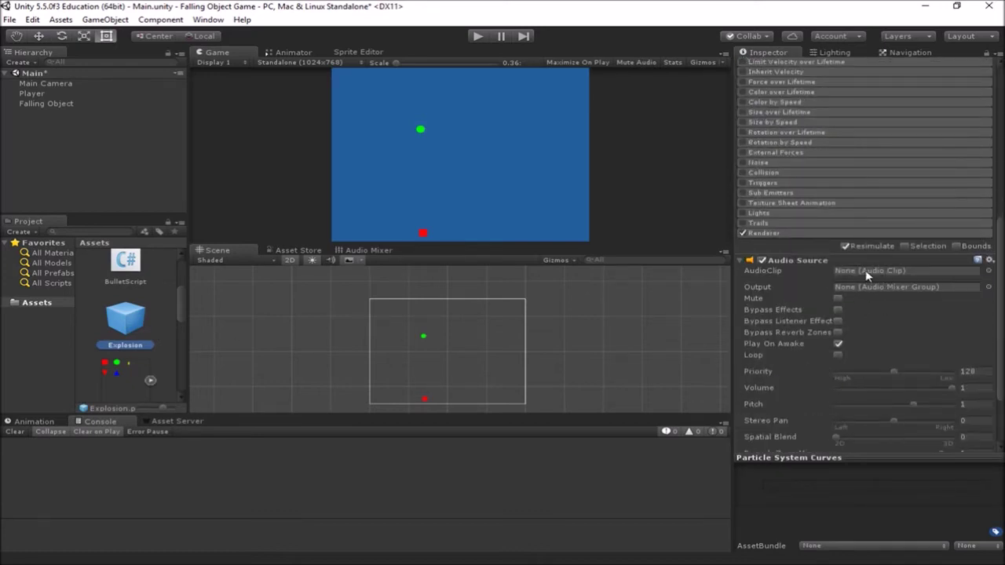
{"action": "scroll", "coordinate": [152, 288], "scroll_direction": "up", "scroll_amount": 1}
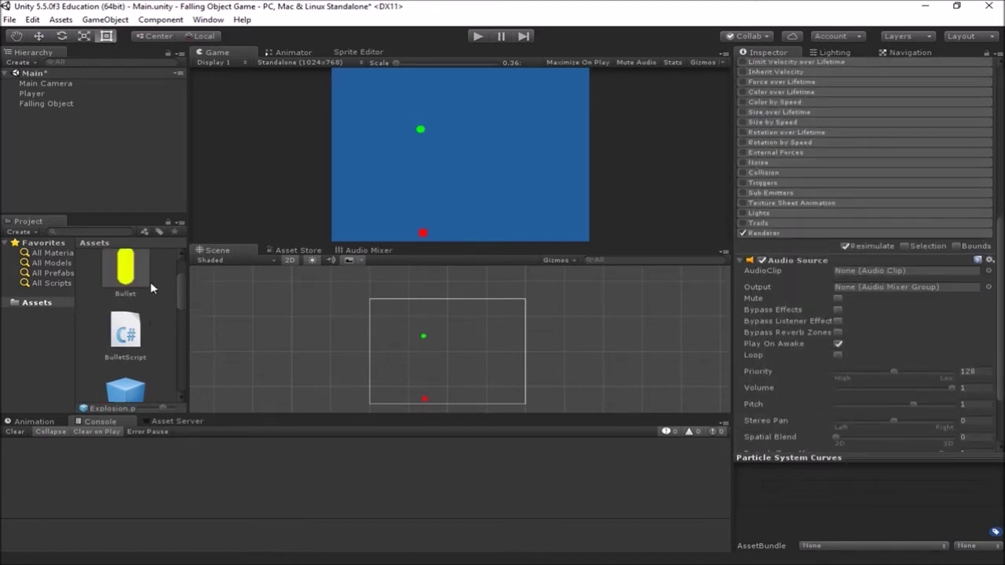
{"action": "scroll", "coordinate": [151, 289], "scroll_direction": "up", "scroll_amount": 1}
{"action": "left_click_drag", "start_coordinate": [127, 284], "coordinate": [864, 272]}
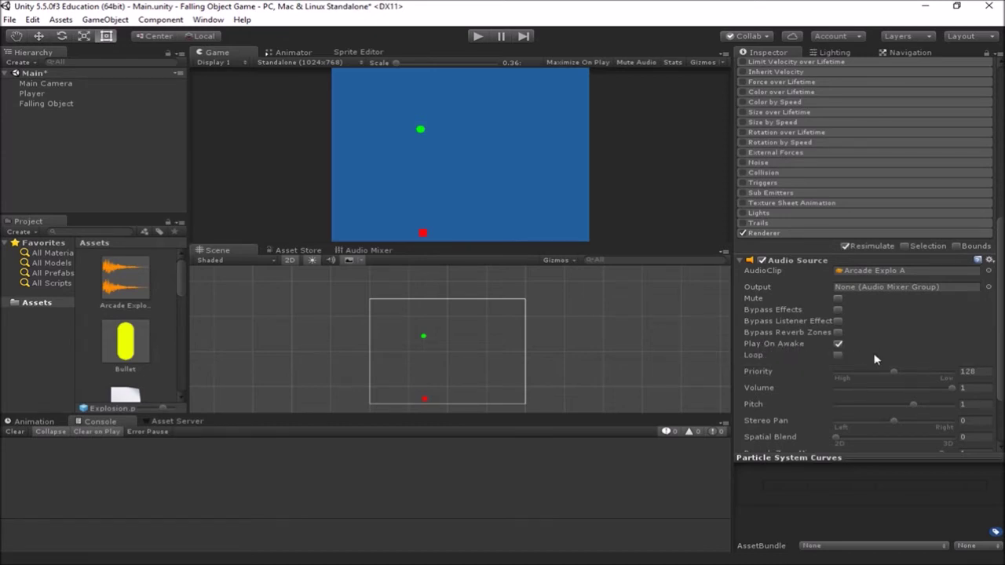
{"action": "scroll", "coordinate": [813, 378], "scroll_direction": "down", "scroll_amount": 3}
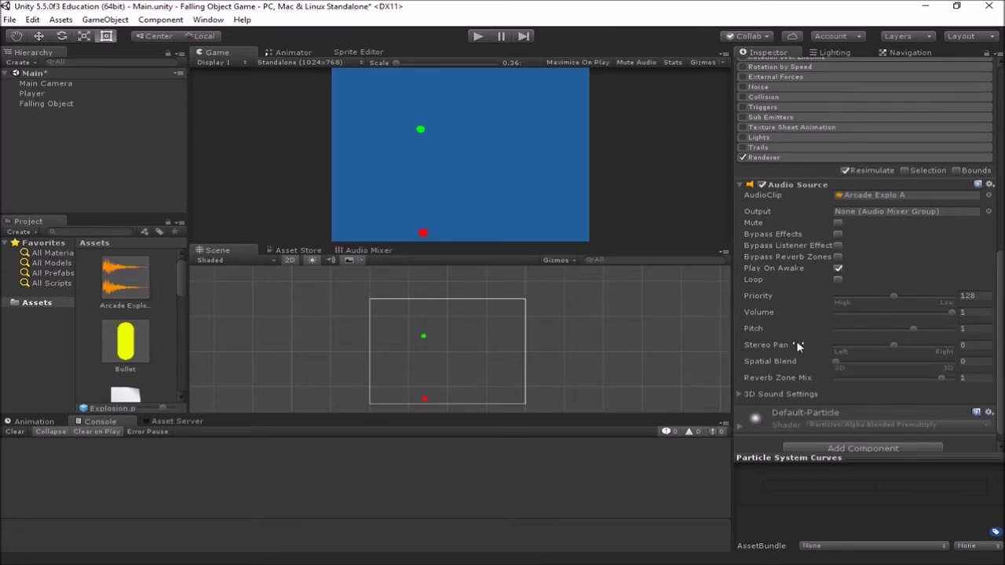
{"action": "scroll", "coordinate": [801, 346], "scroll_direction": "down", "scroll_amount": 1}
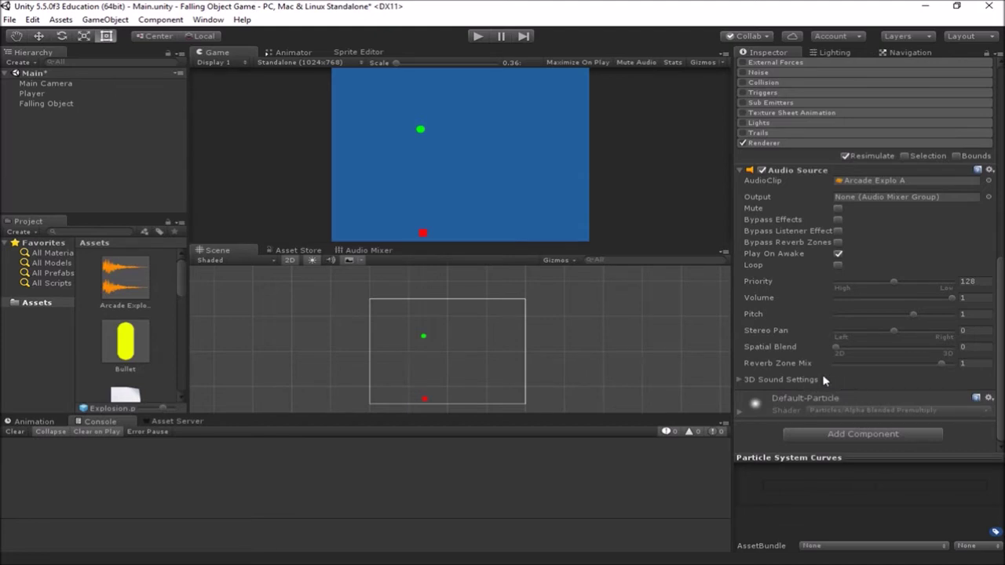
{"action": "scroll", "coordinate": [825, 380], "scroll_direction": "up", "scroll_amount": 2}
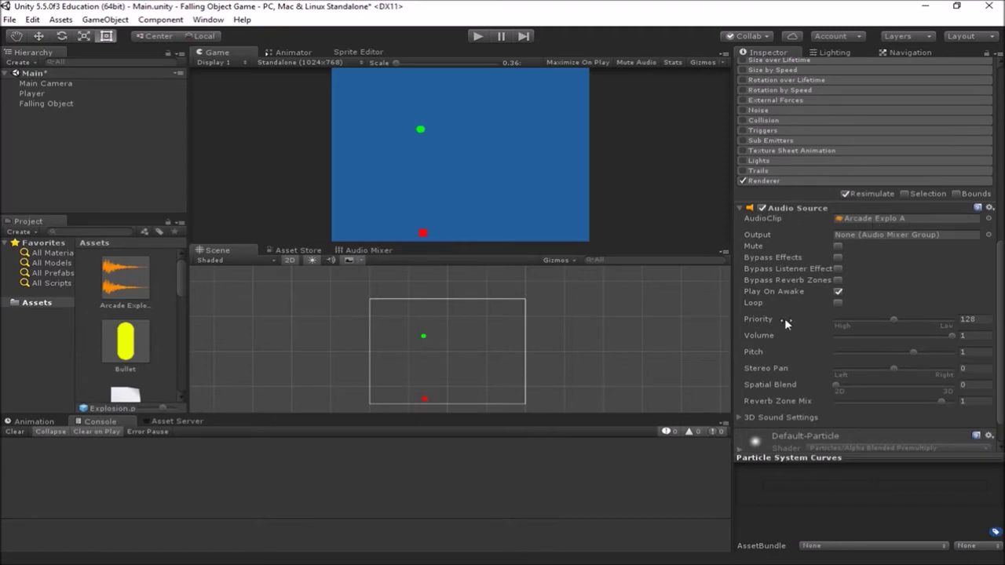
{"action": "scroll", "coordinate": [790, 363], "scroll_direction": "up", "scroll_amount": 4}
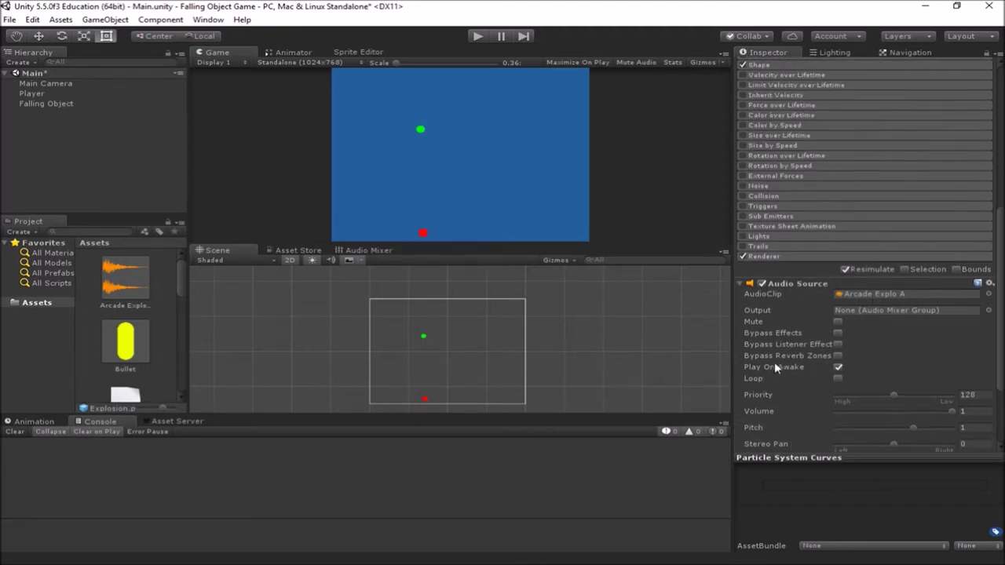
{"action": "left_click", "coordinate": [480, 37]}
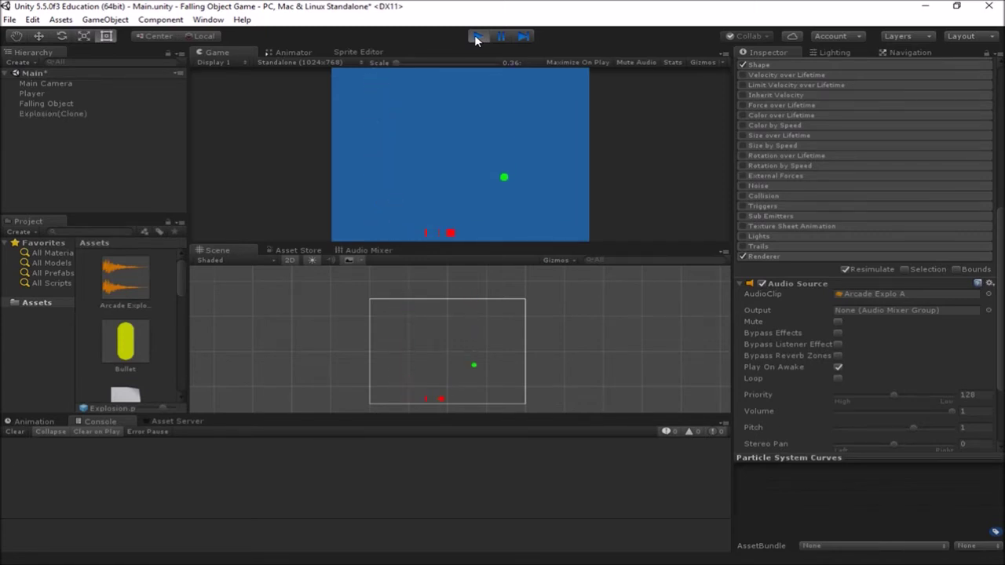
{"action": "left_click", "coordinate": [476, 36]}
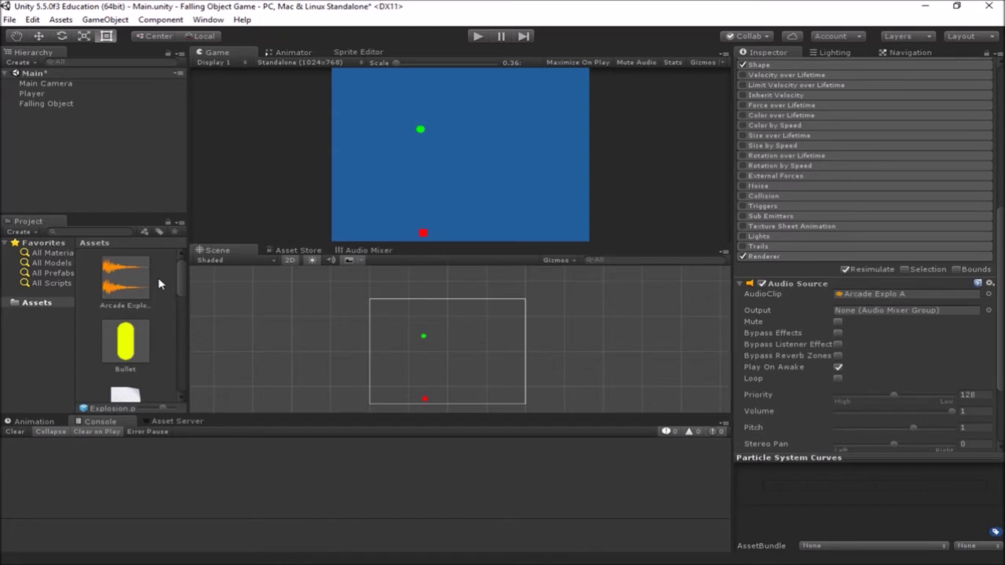
- Add an empty Audio Source component to the Bullet prefab
{"action": "left_click", "coordinate": [128, 351]}
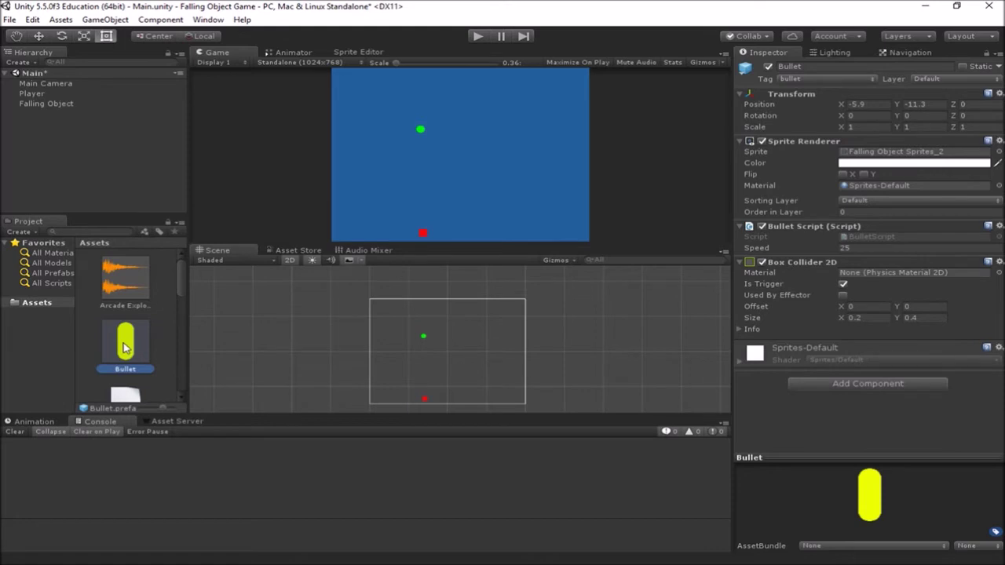
{"action": "left_click", "coordinate": [897, 384]}
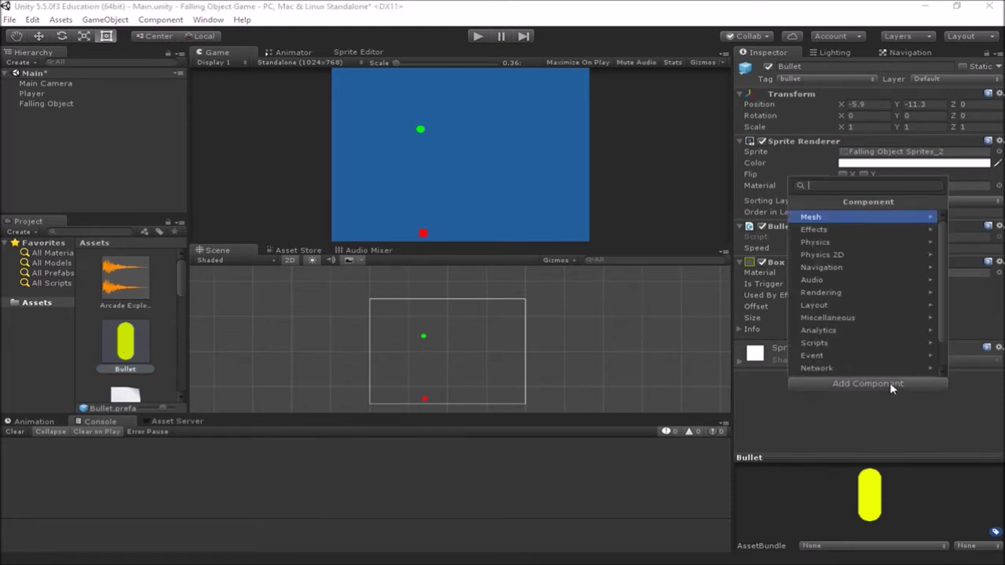
{"action": "left_click", "coordinate": [870, 279]}
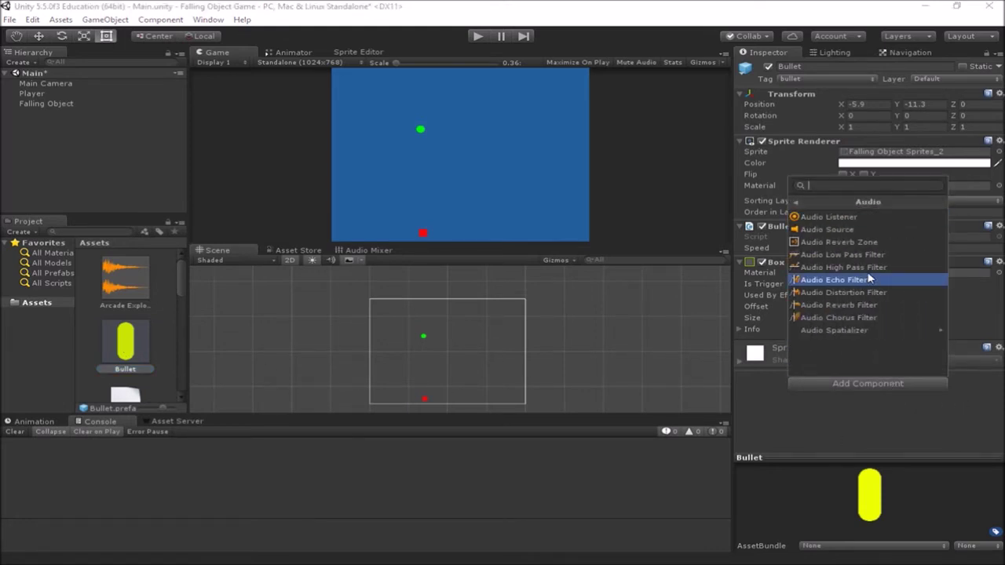
{"action": "left_click", "coordinate": [867, 231]}
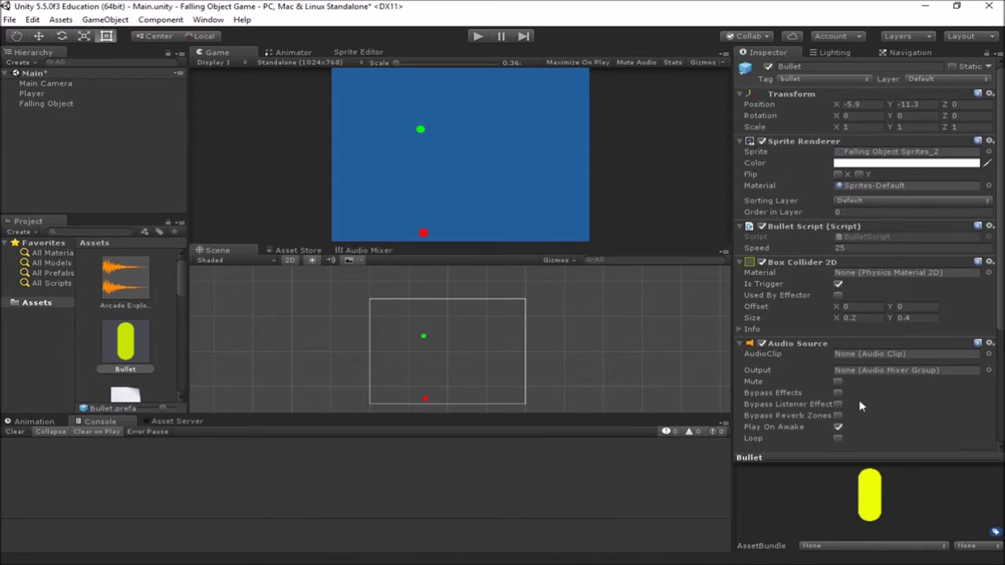
- Bring up the Science Fiction Sci-Fi Laser Short 01 clip's import settings
{"action": "scroll", "coordinate": [147, 334], "scroll_direction": "down", "scroll_amount": 5}
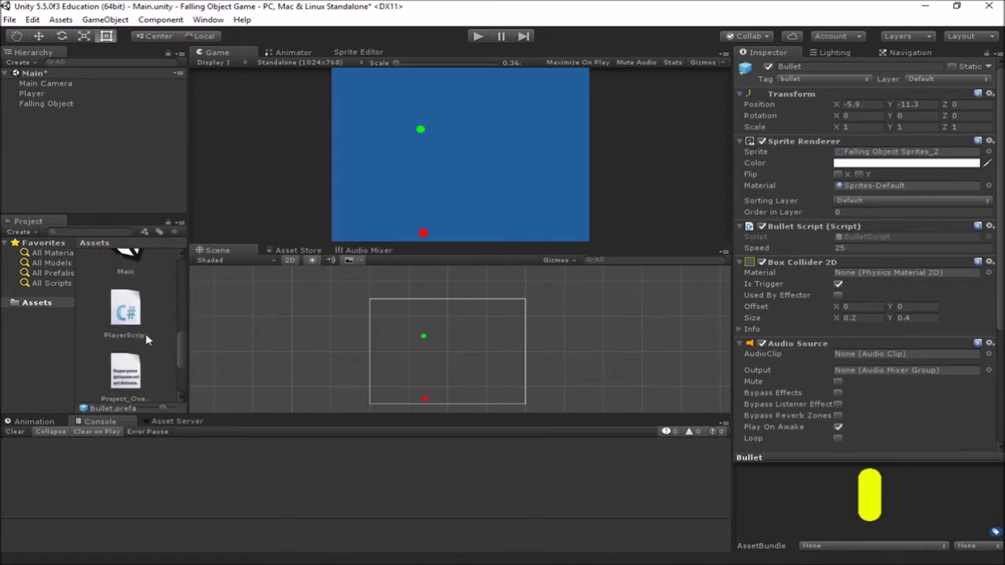
{"action": "scroll", "coordinate": [145, 336], "scroll_direction": "down", "scroll_amount": 2}
{"action": "left_click", "coordinate": [115, 357]}
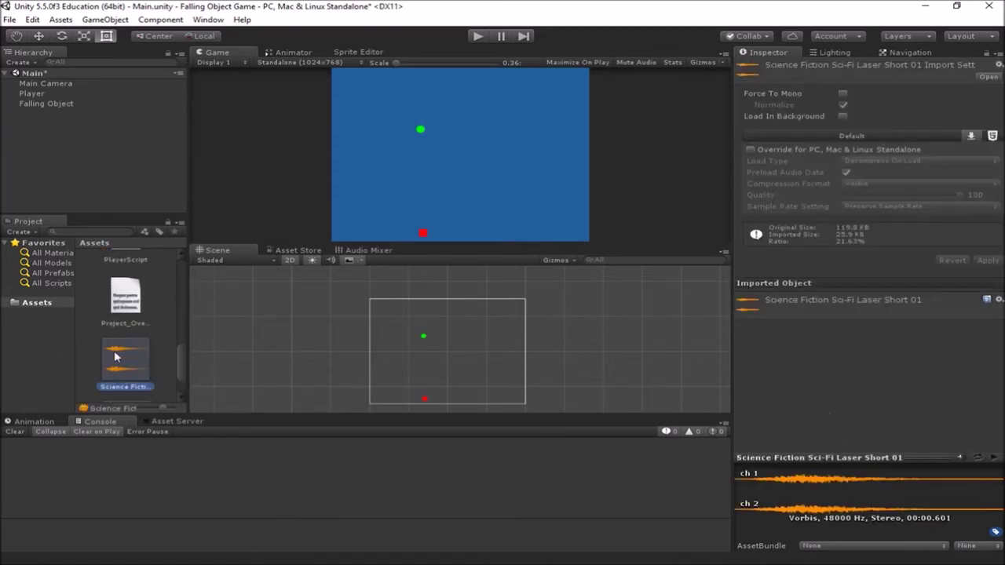
- Preview the 0.601 s laser clip, then reselect the Bullet prefab
{"action": "left_click", "coordinate": [994, 458]}
{"action": "scroll", "coordinate": [127, 324], "scroll_direction": "up", "scroll_amount": 5}
{"action": "scroll", "coordinate": [125, 332], "scroll_direction": "up", "scroll_amount": 2}
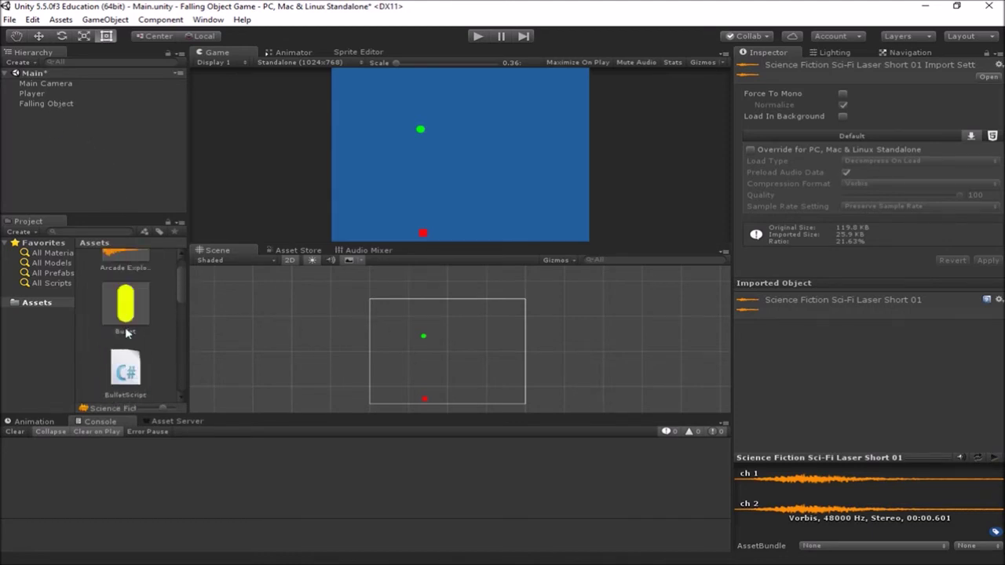
{"action": "left_click", "coordinate": [123, 316]}
{"action": "scroll", "coordinate": [123, 324], "scroll_direction": "down", "scroll_amount": 4}
- Assign the Sci-Fi Laser Short clip to the Bullet's Audio Source and run the game to hear it
{"action": "scroll", "coordinate": [124, 324], "scroll_direction": "down", "scroll_amount": 3}
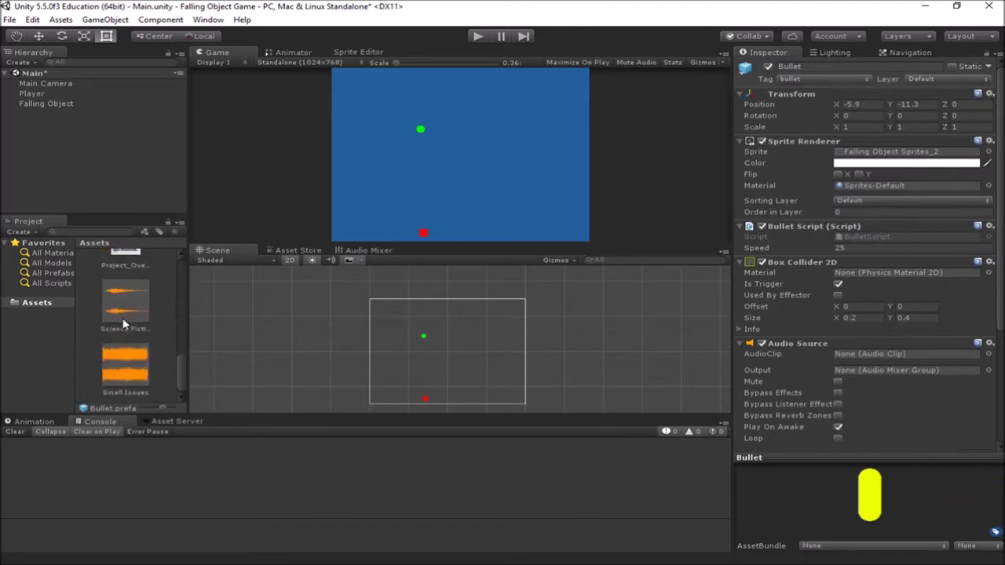
{"action": "left_click", "coordinate": [120, 308]}
{"action": "left_click_drag", "start_coordinate": [121, 308], "coordinate": [905, 358]}
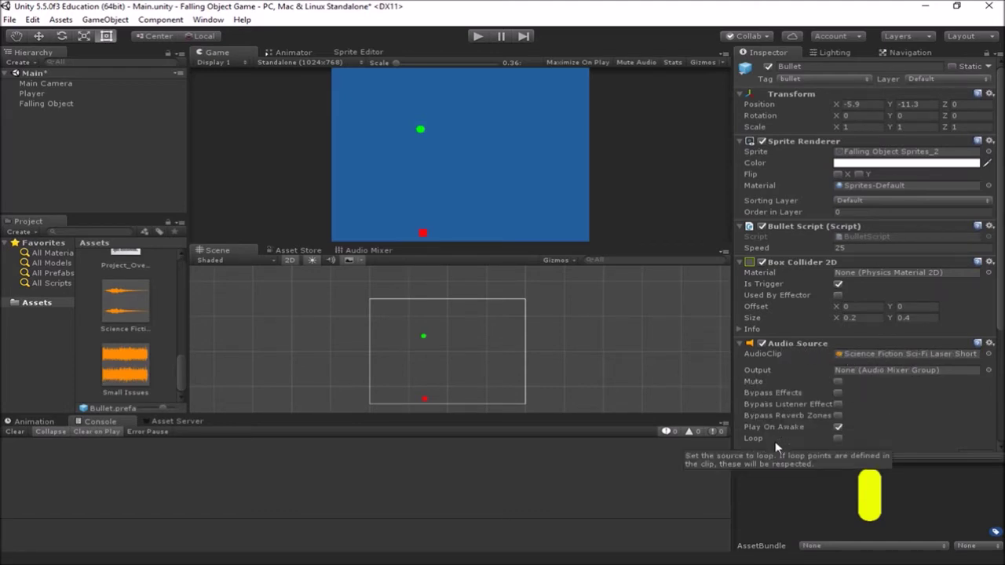
{"action": "scroll", "coordinate": [857, 432], "scroll_direction": "down", "scroll_amount": 3}
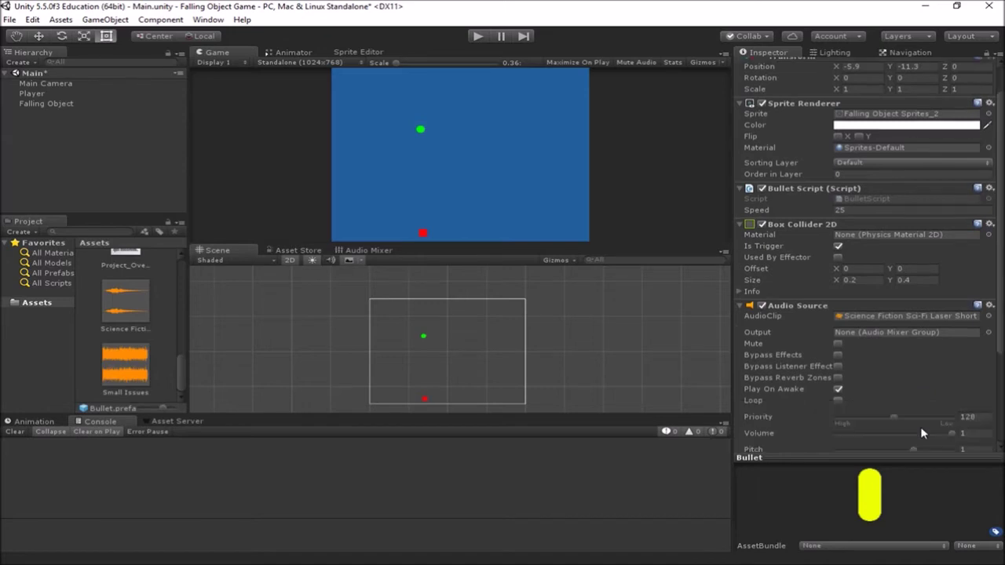
{"action": "scroll", "coordinate": [884, 367], "scroll_direction": "up", "scroll_amount": 1}
{"action": "left_click", "coordinate": [479, 36]}
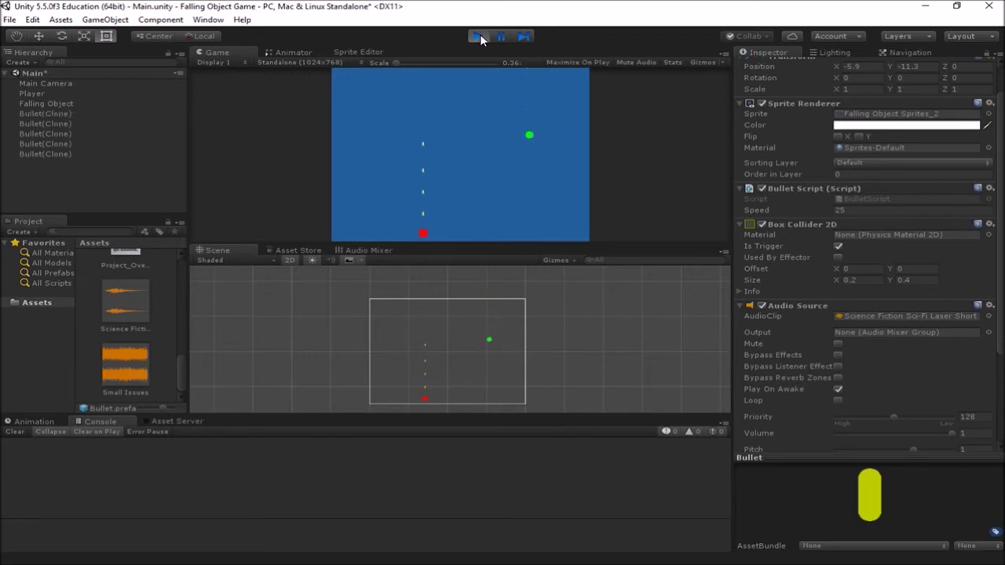
{"action": "key", "text": "Left"}
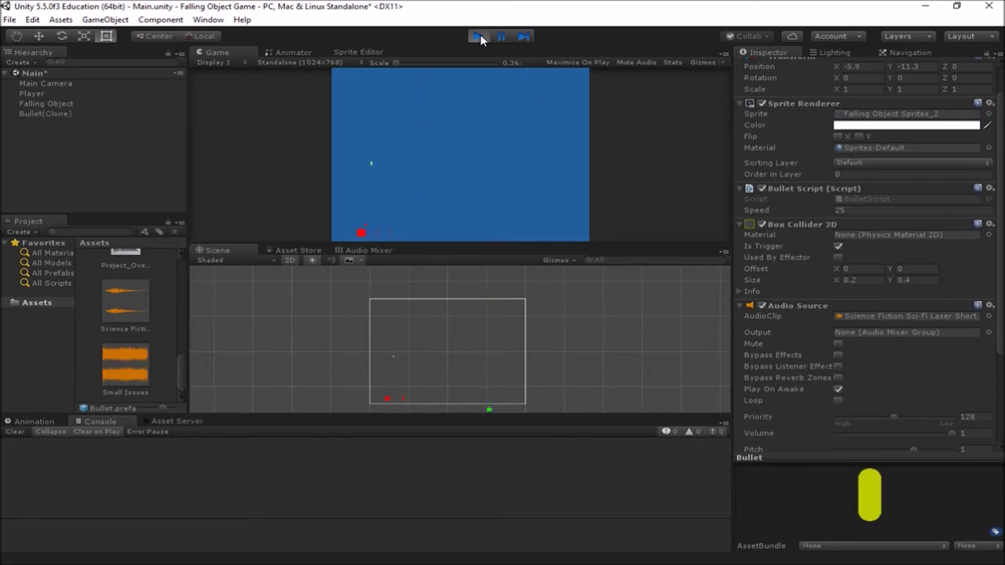
{"action": "key", "text": "Right"}
{"action": "key", "text": "Left"}
{"action": "left_click", "coordinate": [477, 35]}
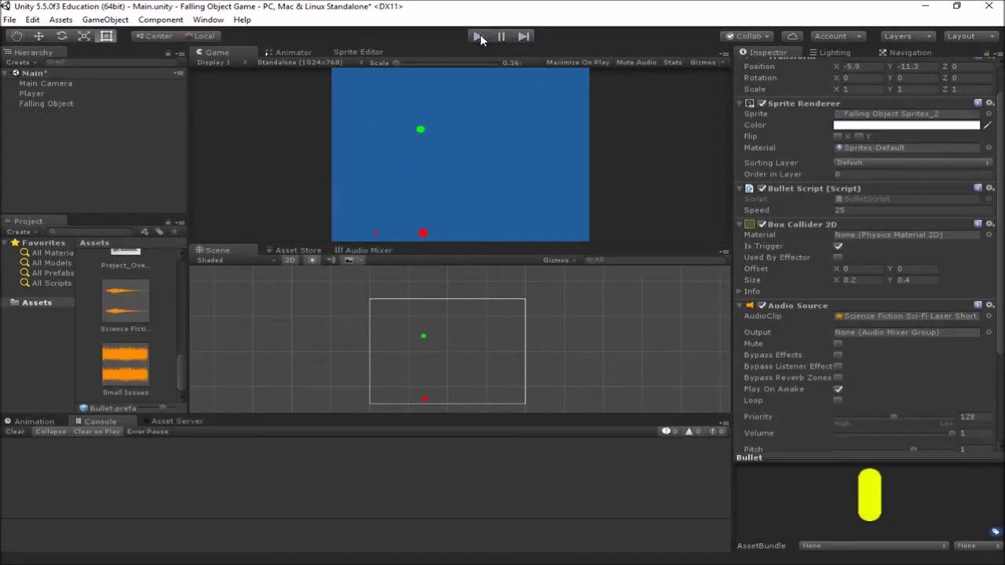
{"action": "left_click", "coordinate": [122, 358]}
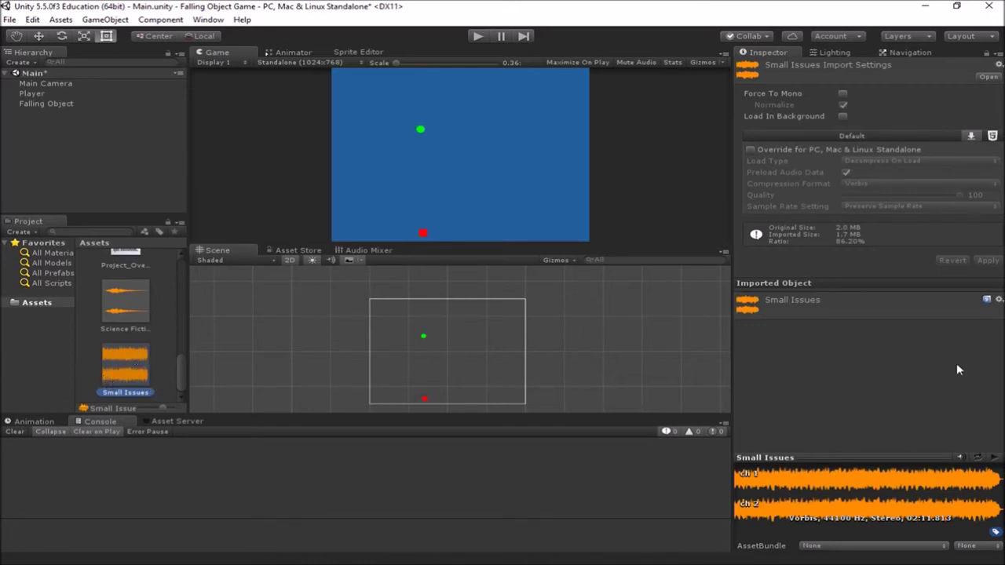
- Play and stop a preview of the Small Issues music, then select Main Camera
{"action": "left_click", "coordinate": [994, 459]}
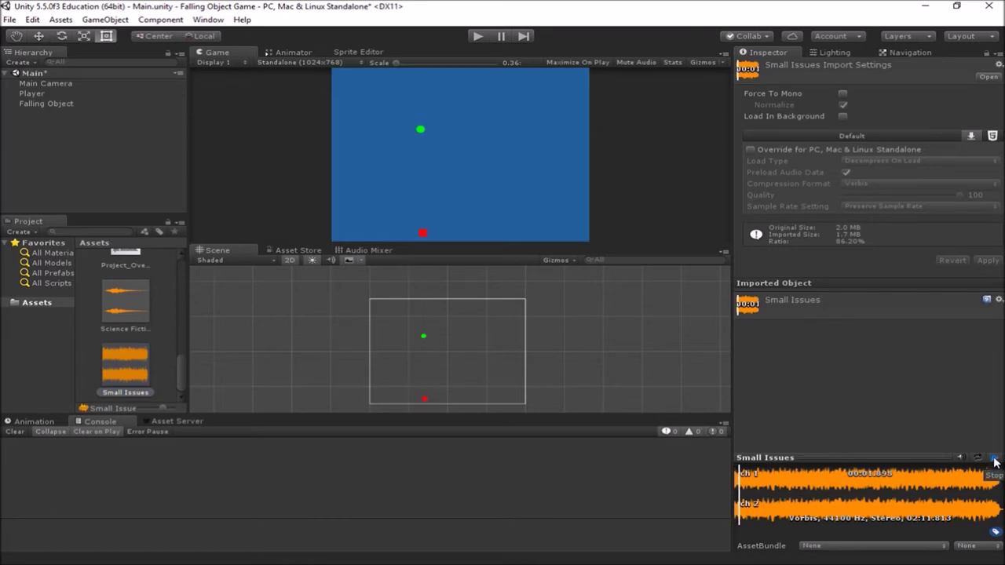
{"action": "left_click", "coordinate": [994, 460]}
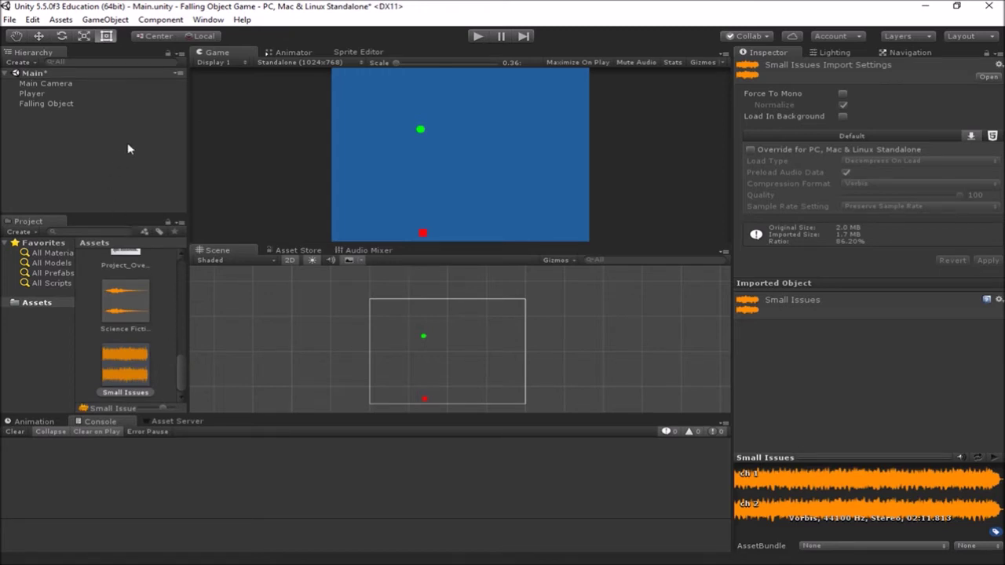
{"action": "left_click", "coordinate": [54, 83]}
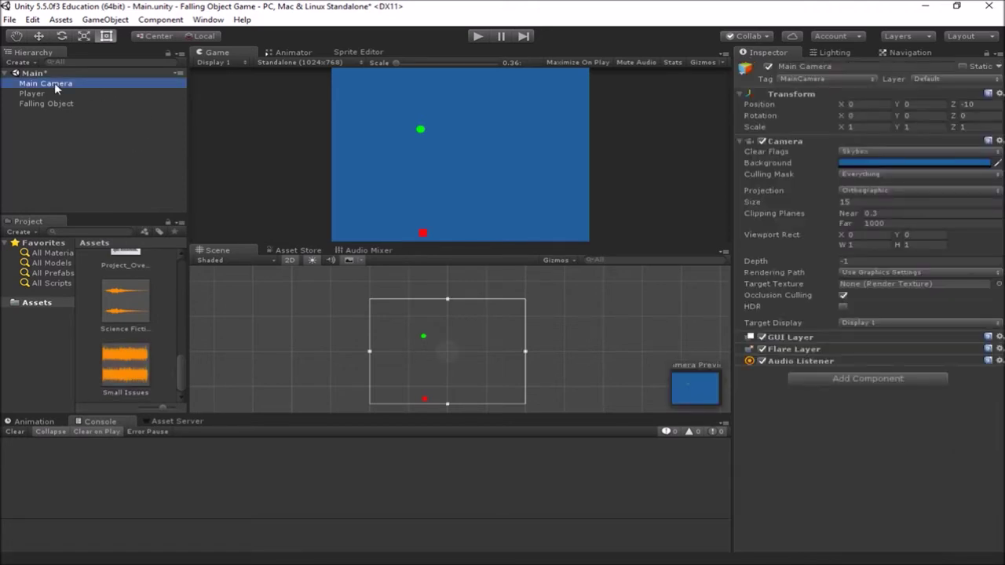
- Add an Audio Source to Main Camera playing Small Issues, with Loop enabled
{"action": "left_click", "coordinate": [849, 383]}
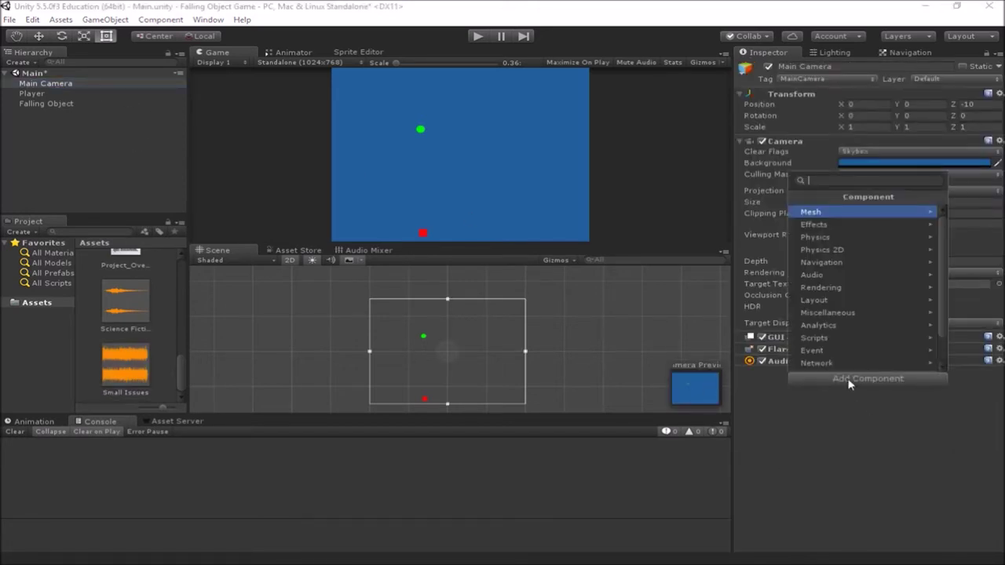
{"action": "left_click", "coordinate": [854, 280]}
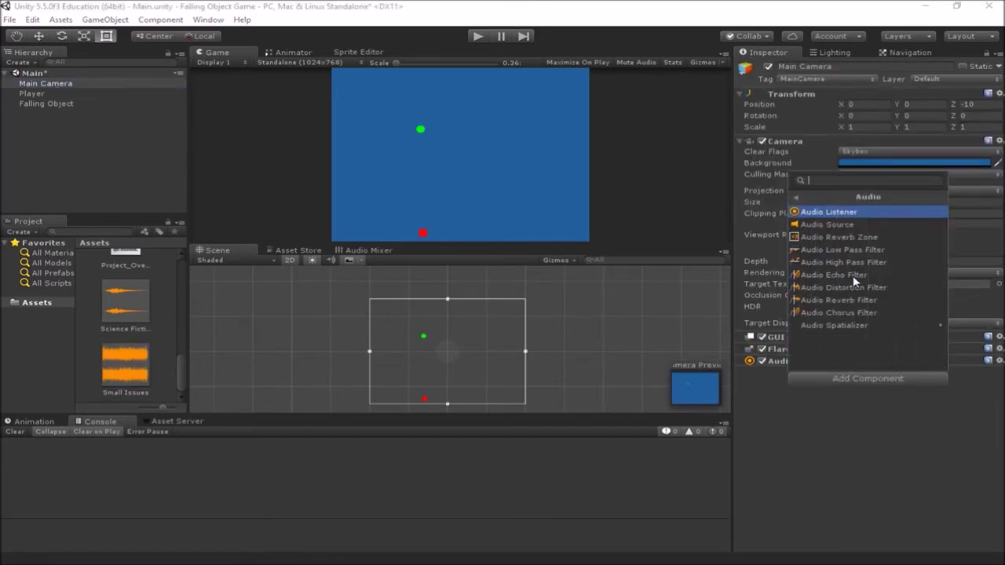
{"action": "left_click", "coordinate": [857, 224]}
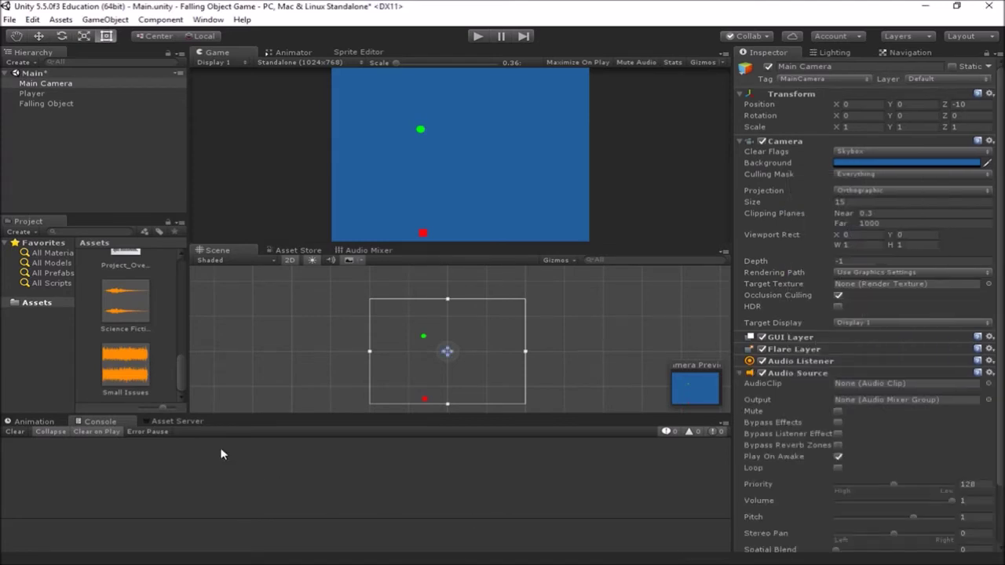
{"action": "left_click_drag", "start_coordinate": [128, 366], "coordinate": [865, 383]}
{"action": "scroll", "coordinate": [870, 457], "scroll_direction": "down", "scroll_amount": 2}
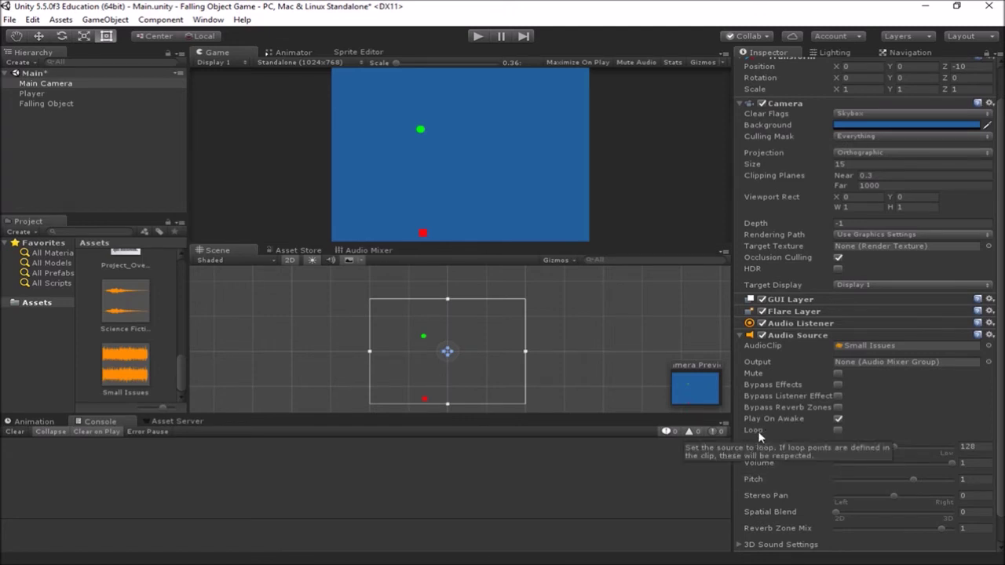
{"action": "left_click", "coordinate": [838, 430]}
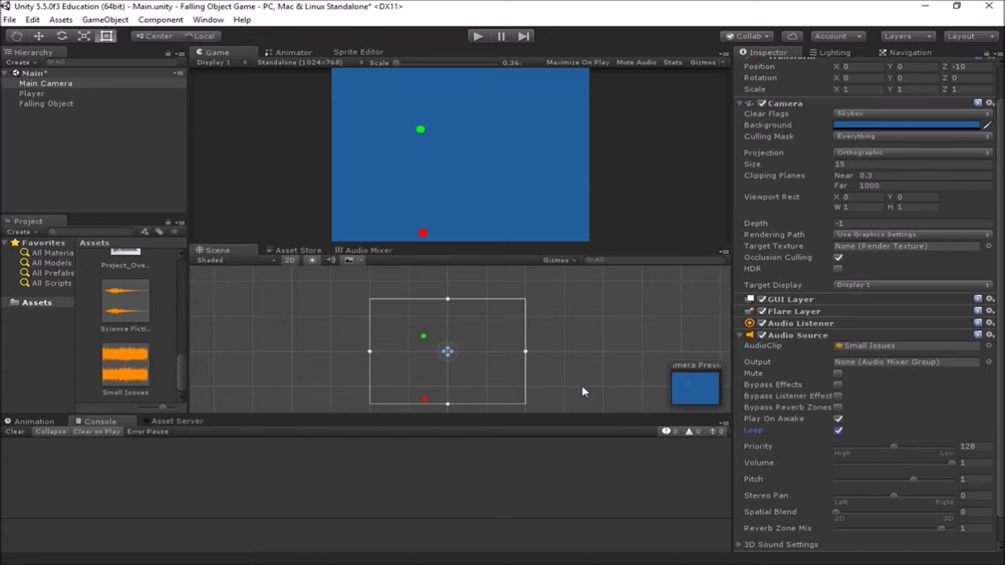
{"action": "scroll", "coordinate": [804, 455], "scroll_direction": "down", "scroll_amount": 2}
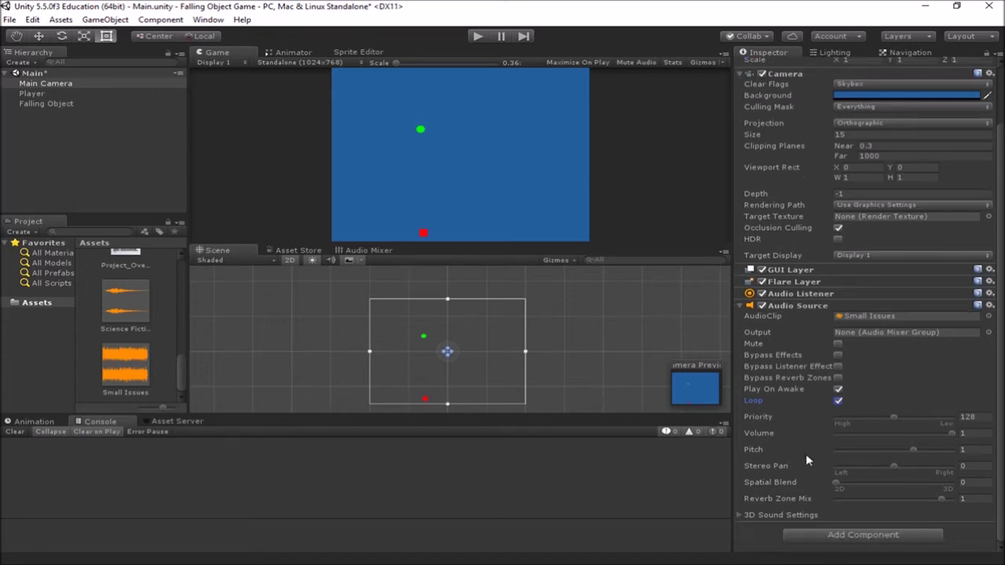
{"action": "scroll", "coordinate": [805, 454], "scroll_direction": "up", "scroll_amount": 5}
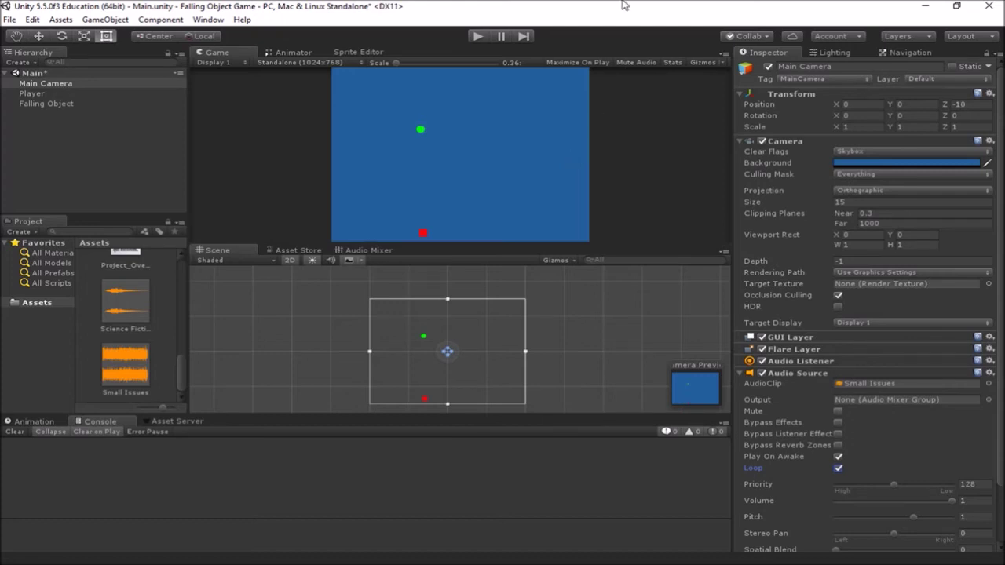
{"action": "left_click", "coordinate": [476, 36]}
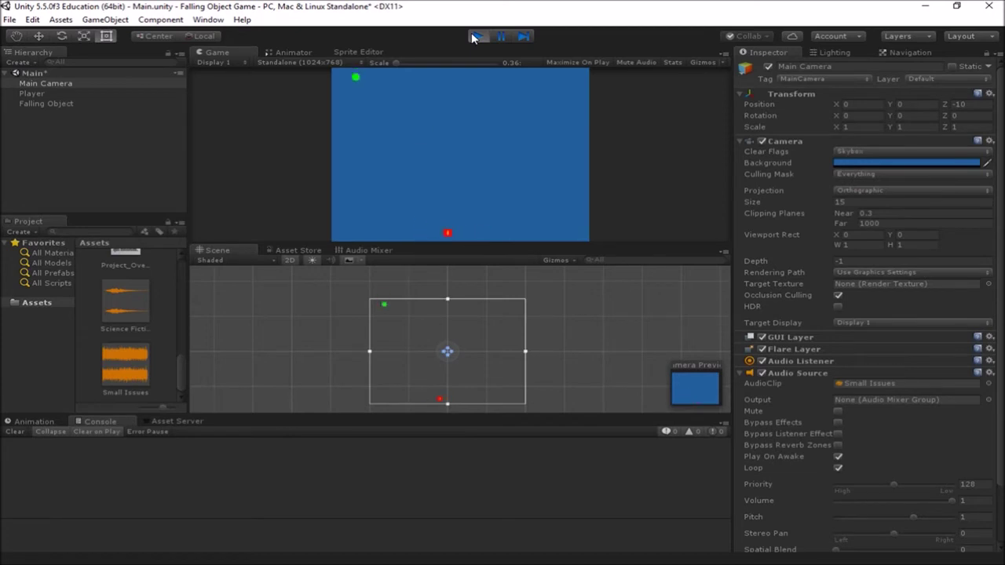
{"action": "key", "text": "space"}
{"action": "key", "text": "Right"}
{"action": "key", "text": "Left"}
{"action": "key", "text": "Right"}
{"action": "key", "text": "Right"}
{"action": "key", "text": "space"}
{"action": "key", "text": "space"}
{"action": "key", "text": "space"}
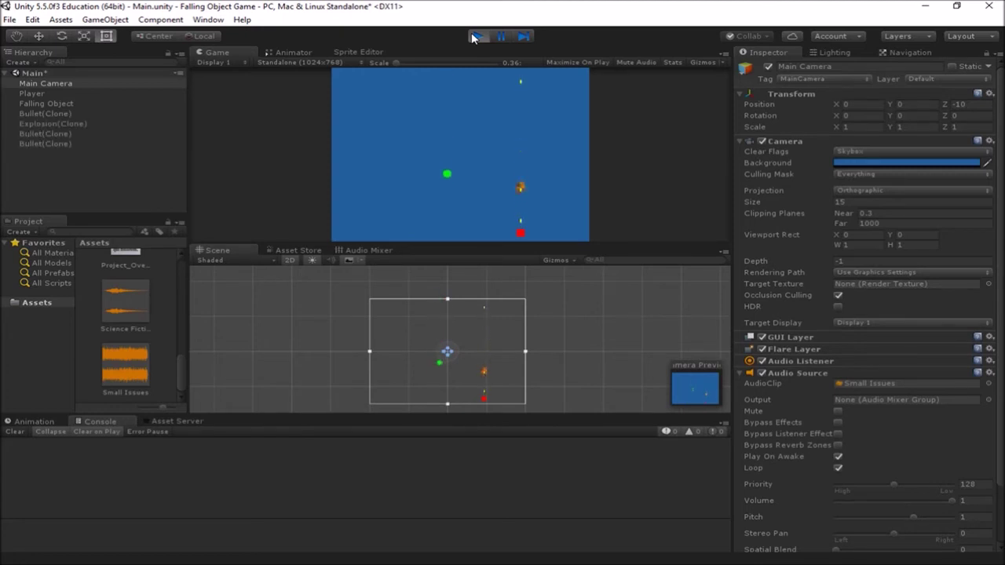
{"action": "left_click", "coordinate": [474, 36]}
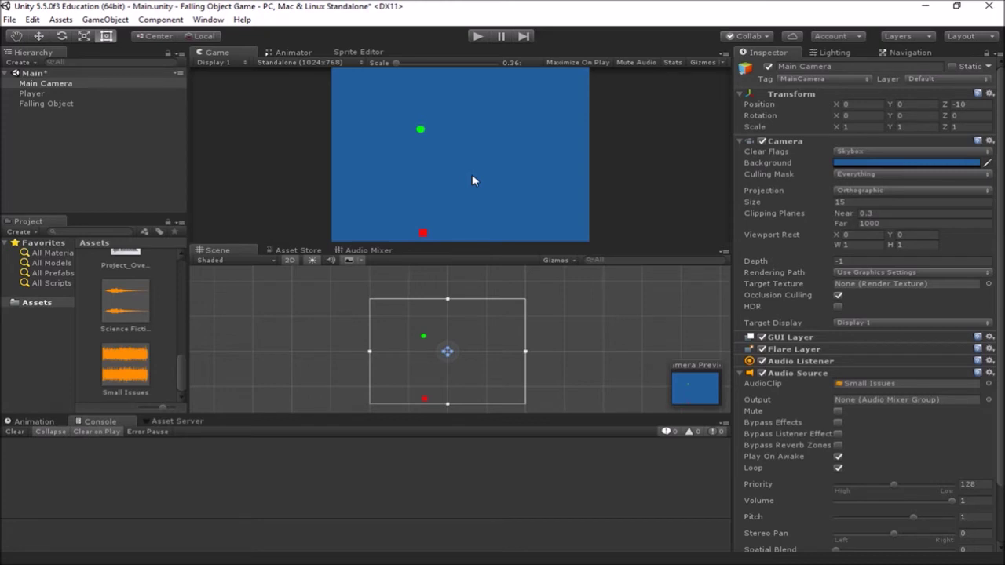
{"action": "scroll", "coordinate": [788, 376], "scroll_direction": "down", "scroll_amount": 2}
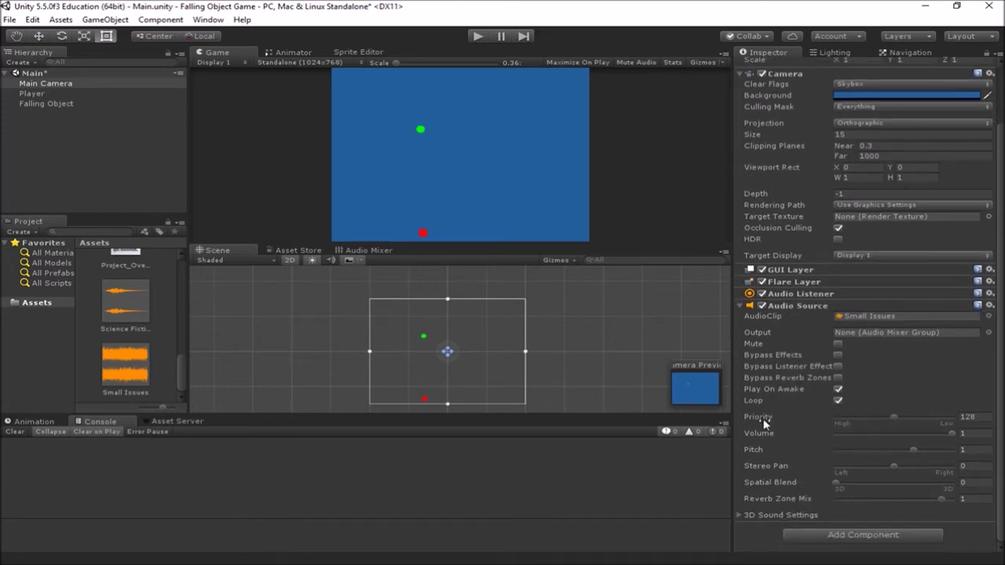
{"action": "mouse_move", "coordinate": [764, 424]}
{"action": "scroll", "coordinate": [797, 448], "scroll_direction": "up", "scroll_amount": 2}
{"action": "scroll", "coordinate": [797, 449], "scroll_direction": "down", "scroll_amount": 2}
{"action": "scroll", "coordinate": [797, 448], "scroll_direction": "up", "scroll_amount": 4}
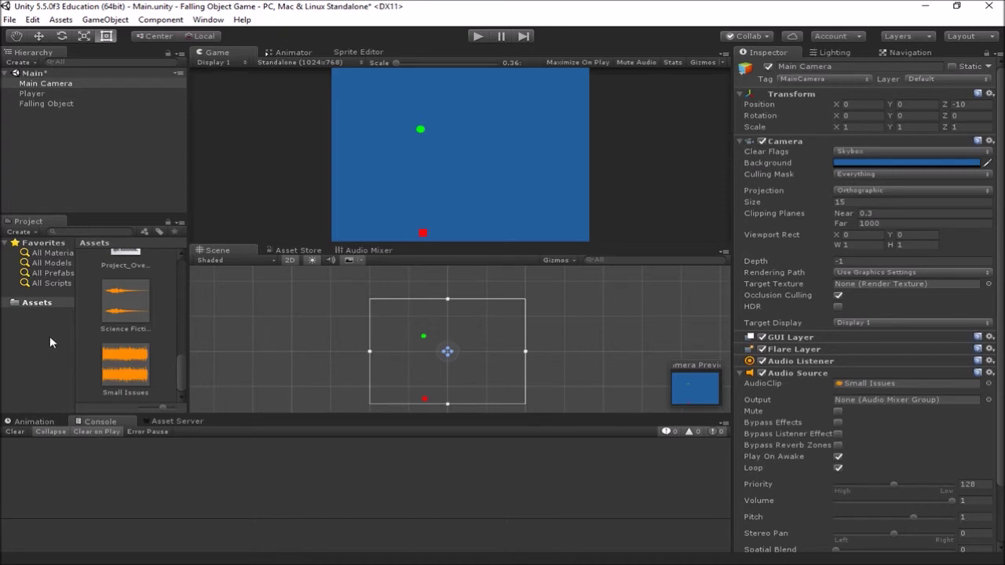
{"action": "scroll", "coordinate": [105, 347], "scroll_direction": "up", "scroll_amount": 8}
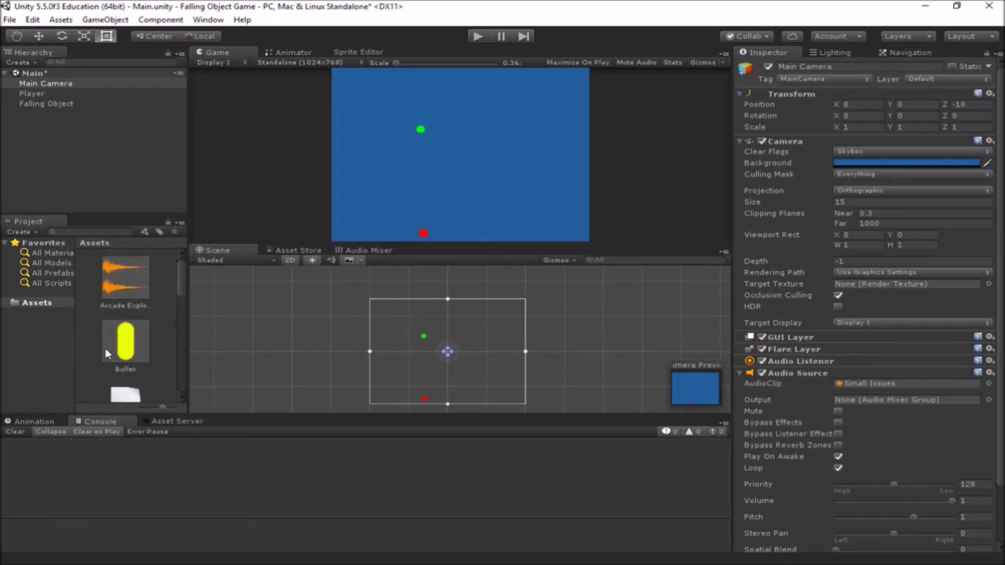
- Create a new Audio Mixer asset in Assets named GameAudio
{"action": "left_click", "coordinate": [23, 232]}
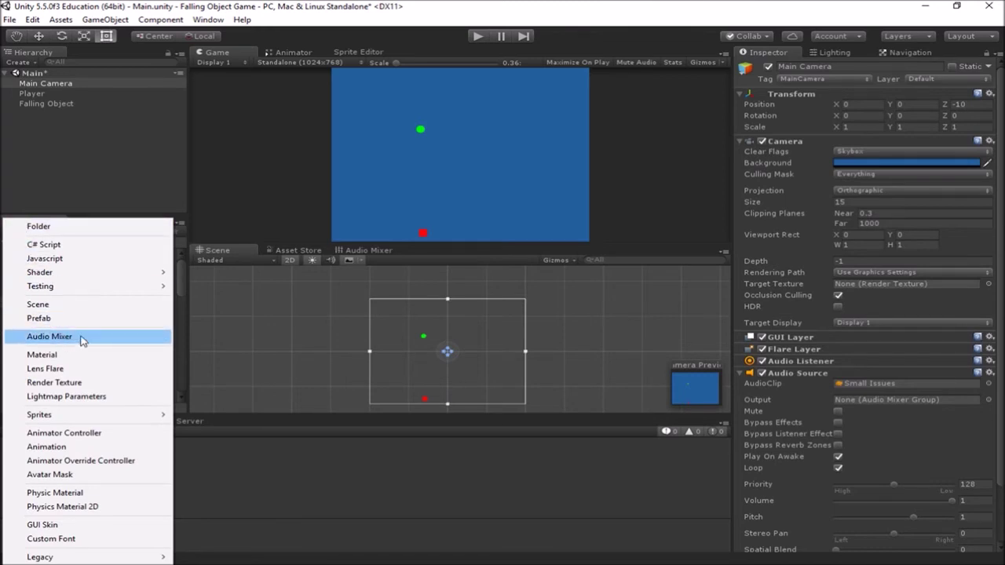
{"action": "left_click", "coordinate": [82, 339]}
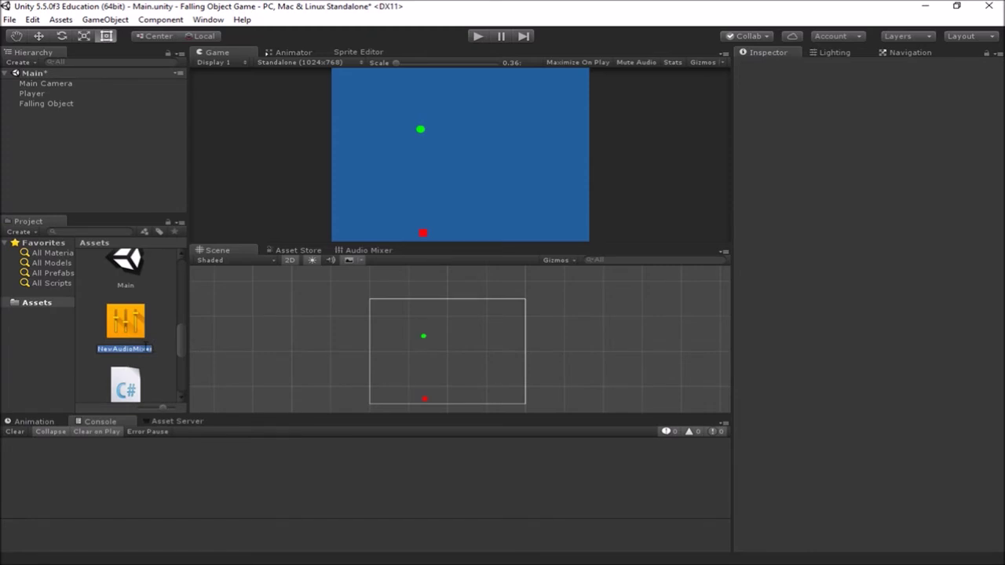
{"action": "type", "text": "GameAudio"}
{"action": "key", "text": "Return"}
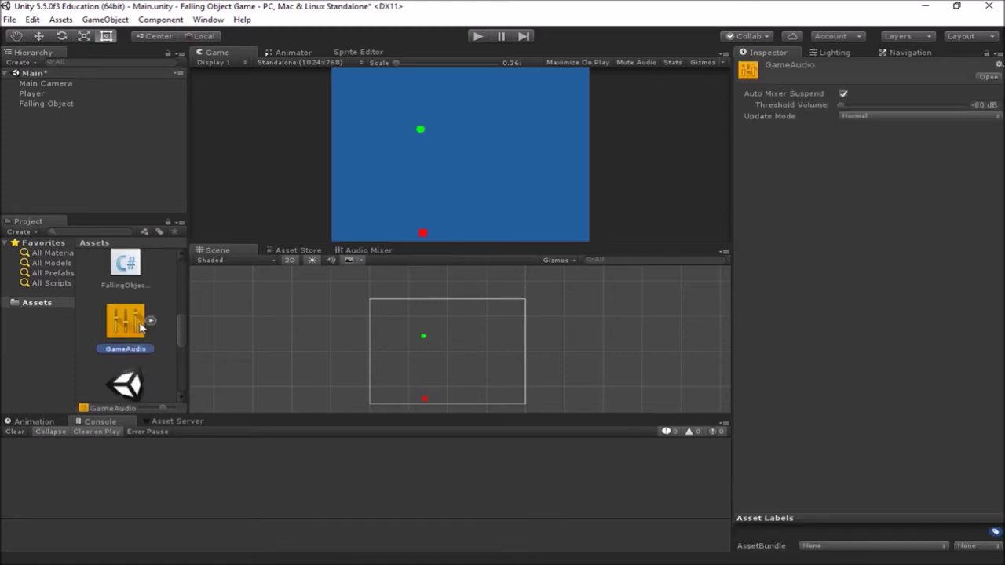
- Open the Audio Mixer window from the Window menu to show the GameAudio mixer
{"action": "left_click", "coordinate": [364, 250]}
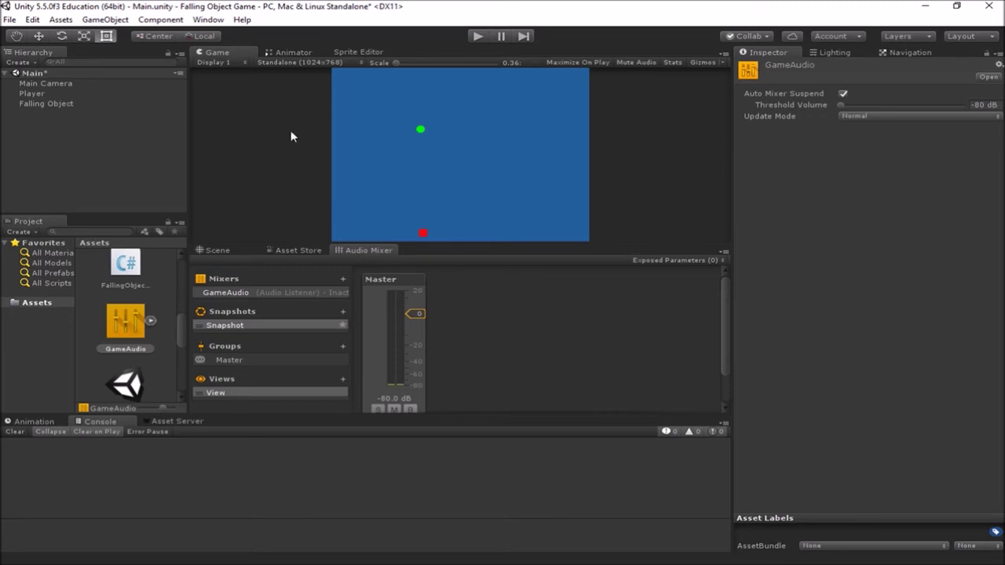
{"action": "left_click", "coordinate": [219, 23]}
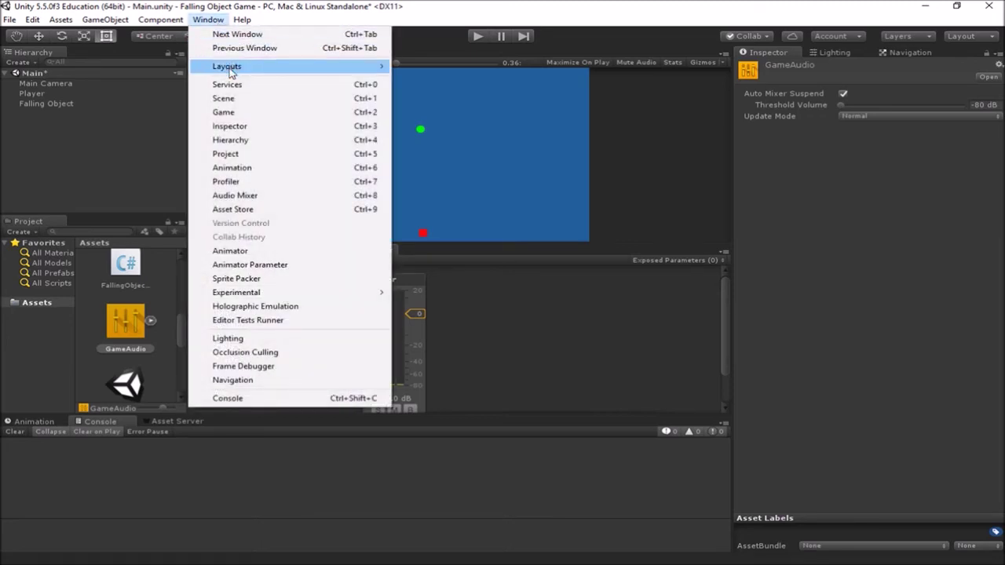
{"action": "left_click", "coordinate": [276, 202]}
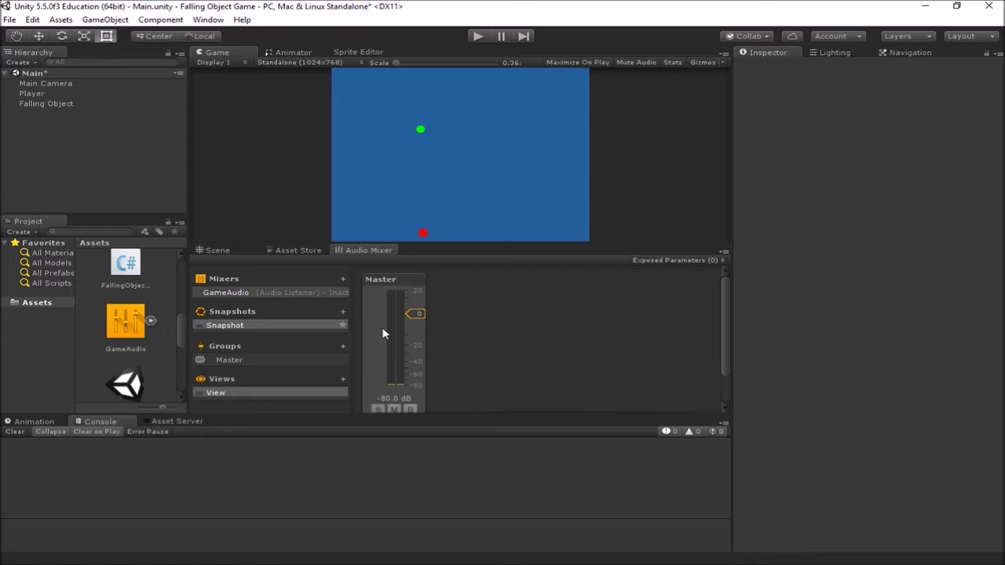
- Add 'Background Music' and 'Sound FX' groups, nesting Sound FX directly under Master
{"action": "left_click", "coordinate": [342, 347]}
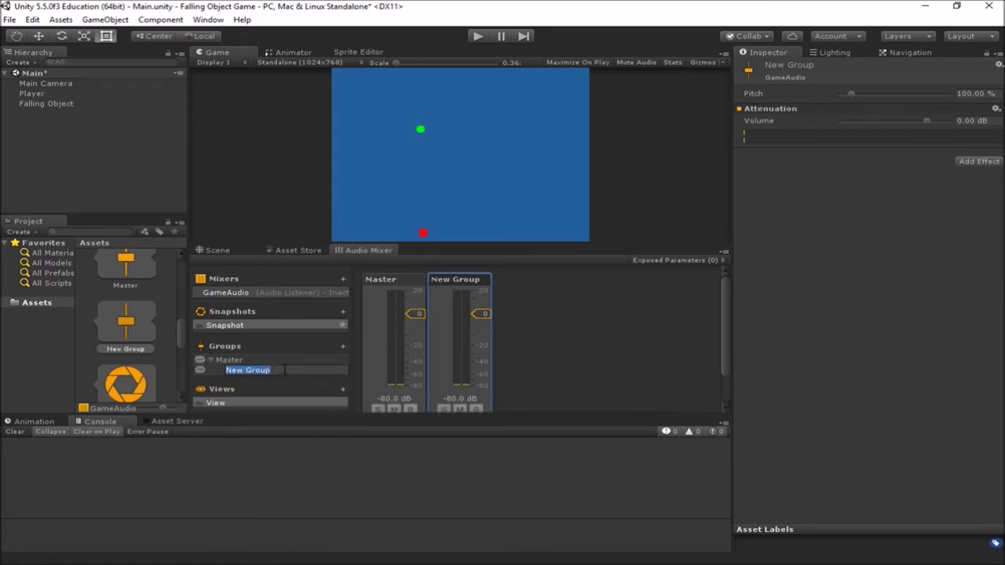
{"action": "type", "text": "Background Music"}
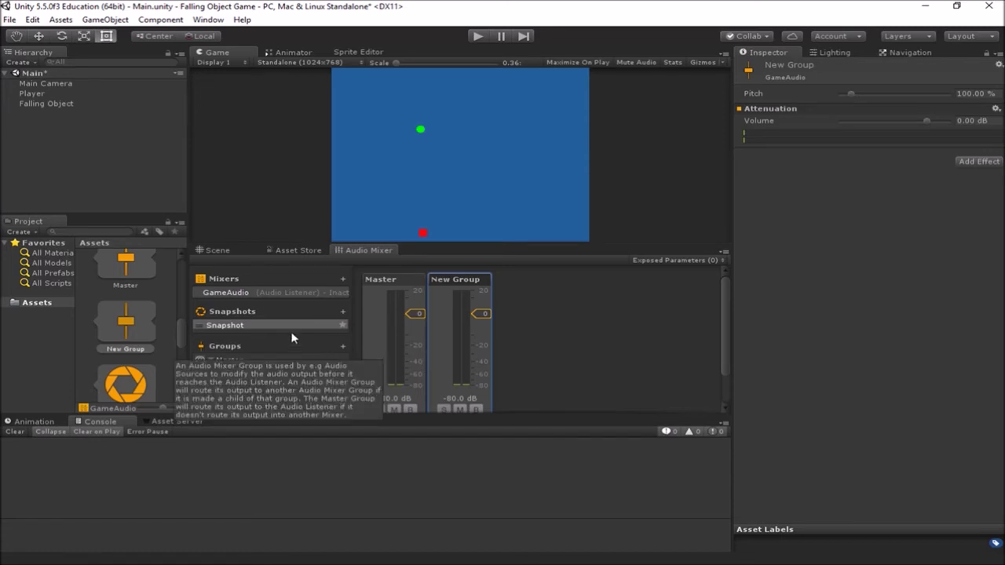
{"action": "key", "text": "Return"}
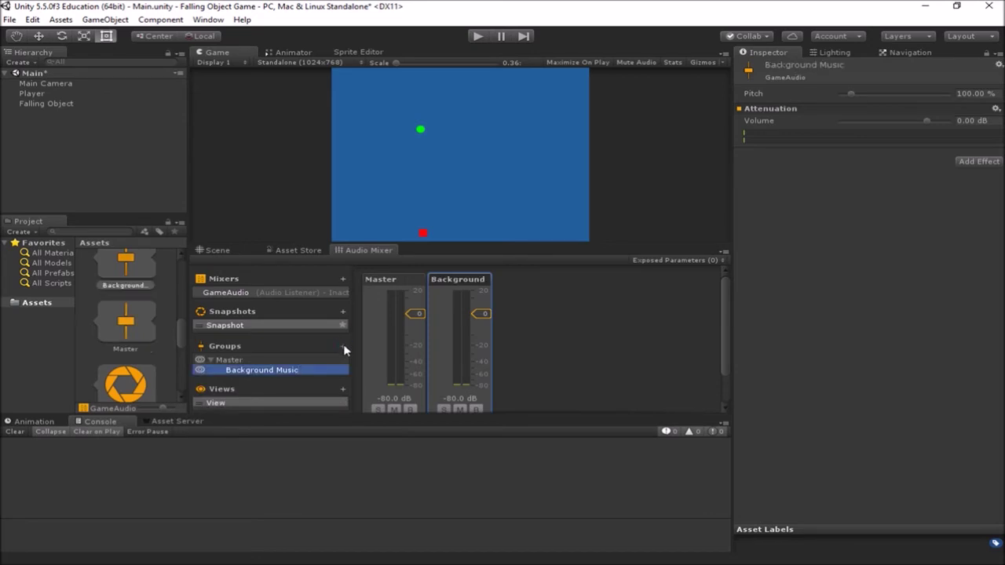
{"action": "left_click", "coordinate": [343, 347]}
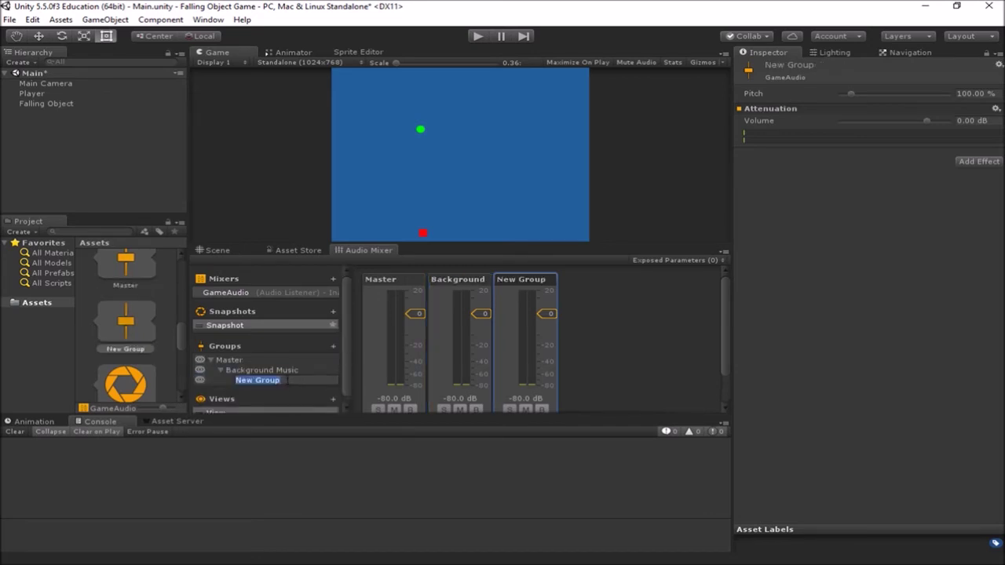
{"action": "type", "text": "Sound FX"}
{"action": "key", "text": "Return"}
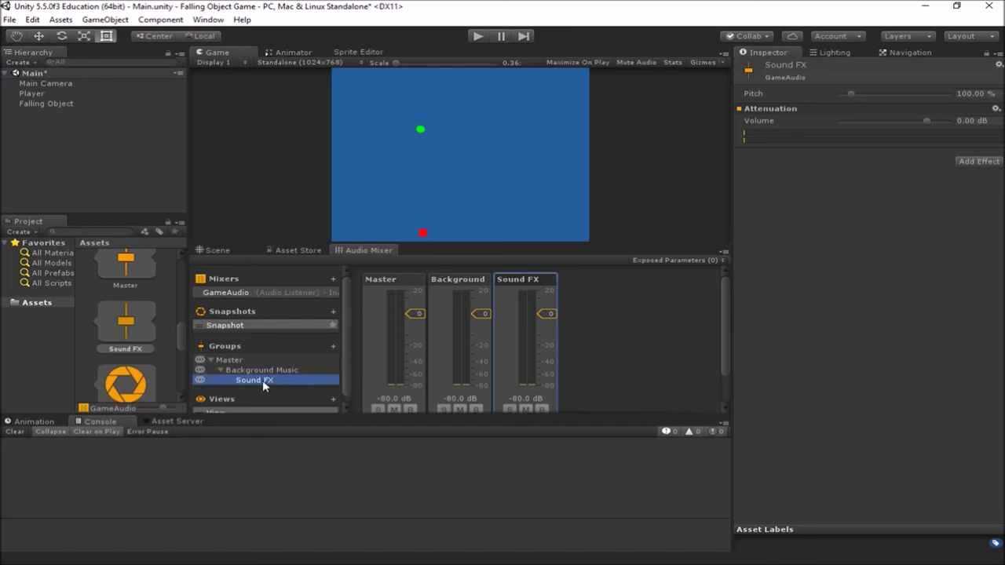
{"action": "left_click_drag", "start_coordinate": [265, 382], "coordinate": [242, 363]}
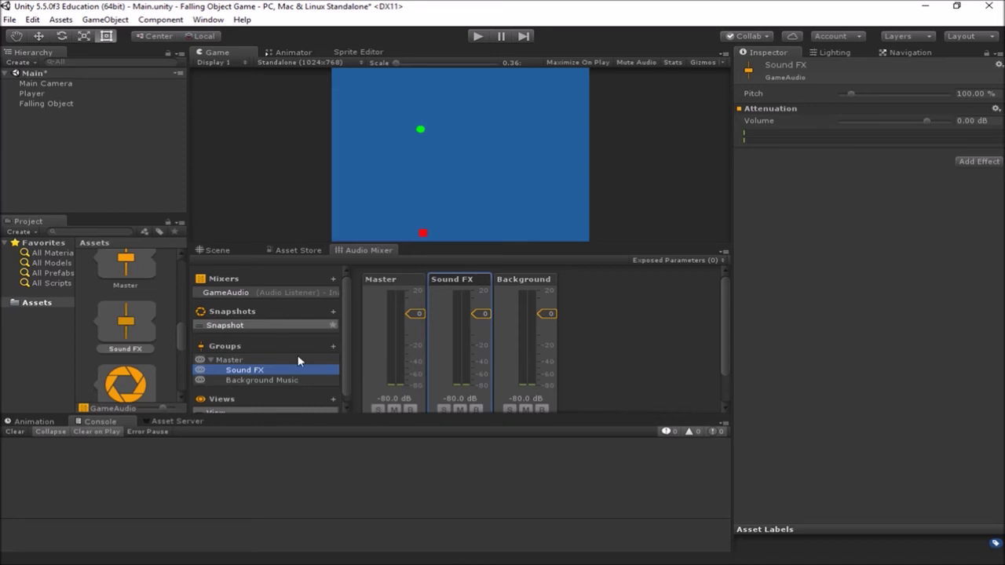
{"action": "scroll", "coordinate": [276, 370], "scroll_direction": "down", "scroll_amount": 1}
- Set the Bullet prefab's Audio Source Output to the Sound FX mixer group
{"action": "scroll", "coordinate": [274, 373], "scroll_direction": "up", "scroll_amount": 1}
{"action": "scroll", "coordinate": [106, 307], "scroll_direction": "up", "scroll_amount": 3}
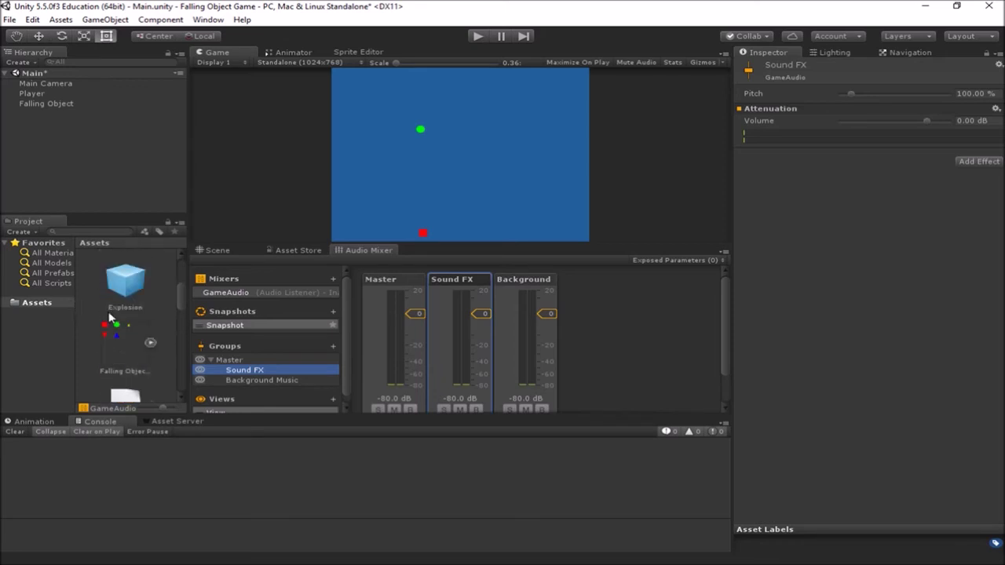
{"action": "scroll", "coordinate": [156, 328], "scroll_direction": "down", "scroll_amount": 1}
{"action": "scroll", "coordinate": [156, 328], "scroll_direction": "down", "scroll_amount": 5}
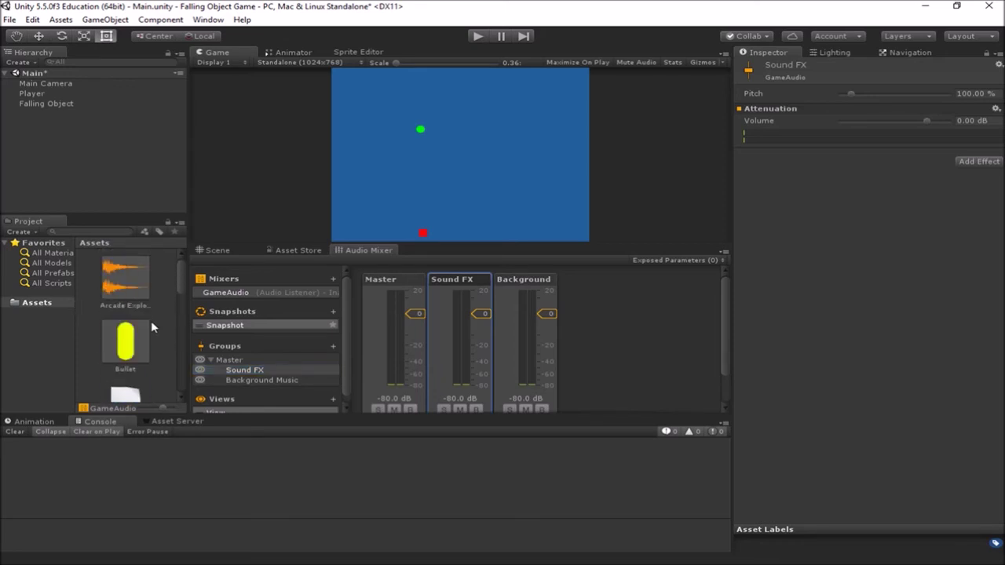
{"action": "left_click", "coordinate": [125, 340]}
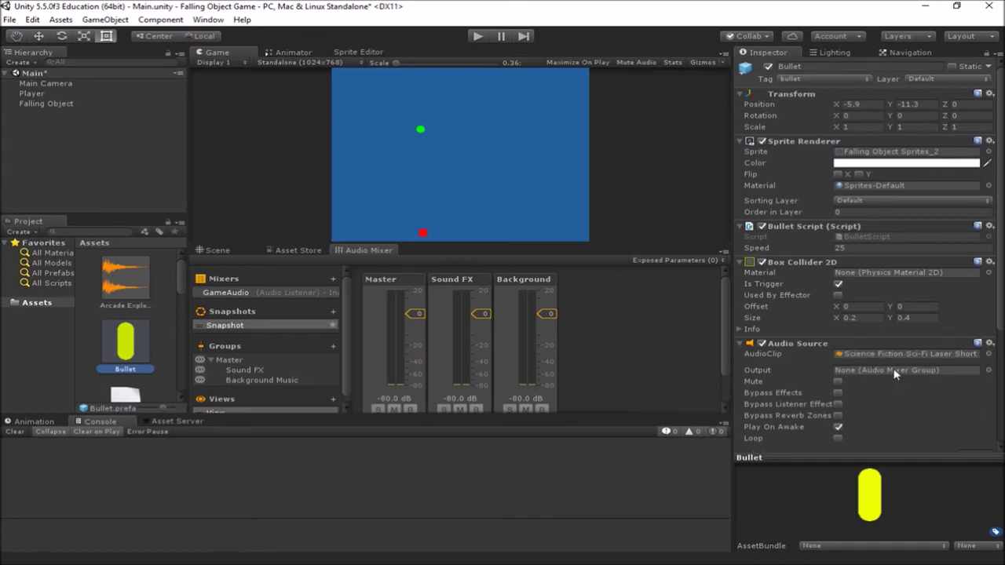
{"action": "left_click", "coordinate": [989, 371]}
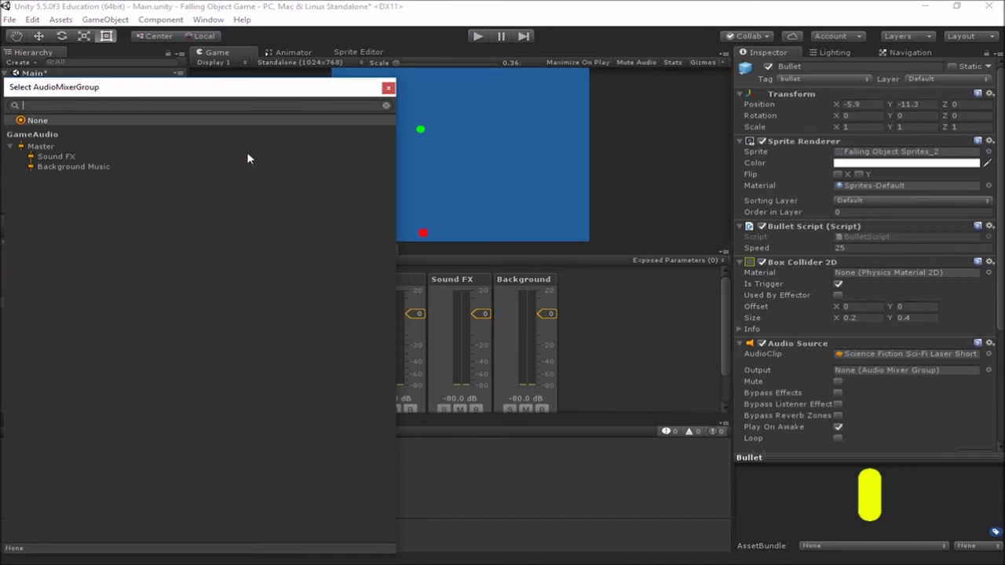
{"action": "left_click", "coordinate": [61, 157]}
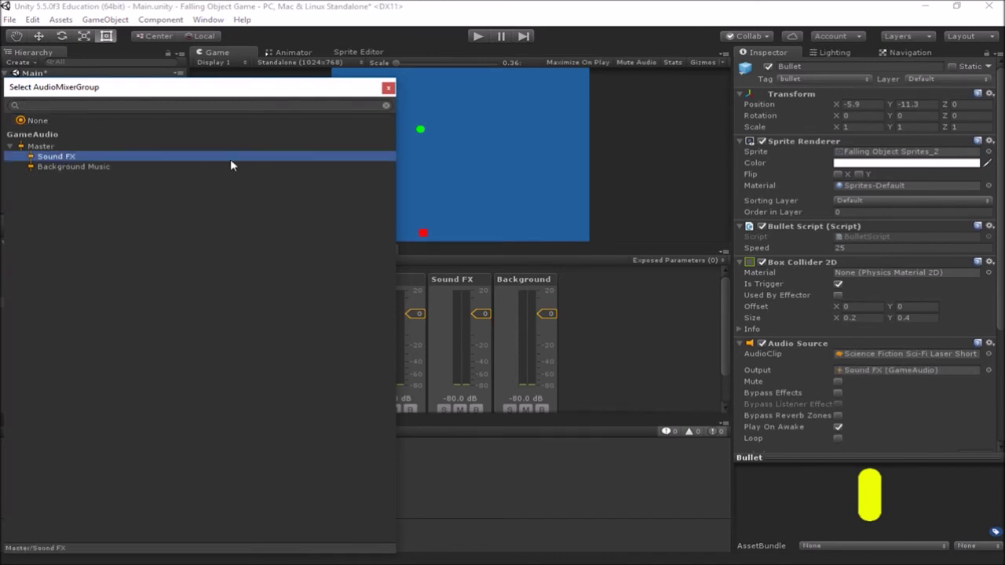
{"action": "left_click", "coordinate": [388, 88]}
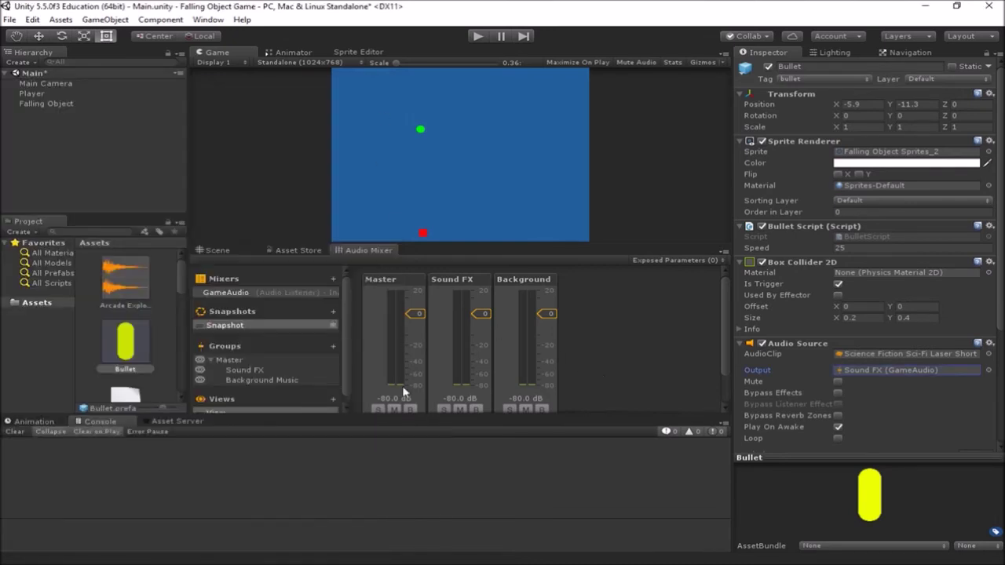
{"action": "scroll", "coordinate": [130, 318], "scroll_direction": "down", "scroll_amount": 6}
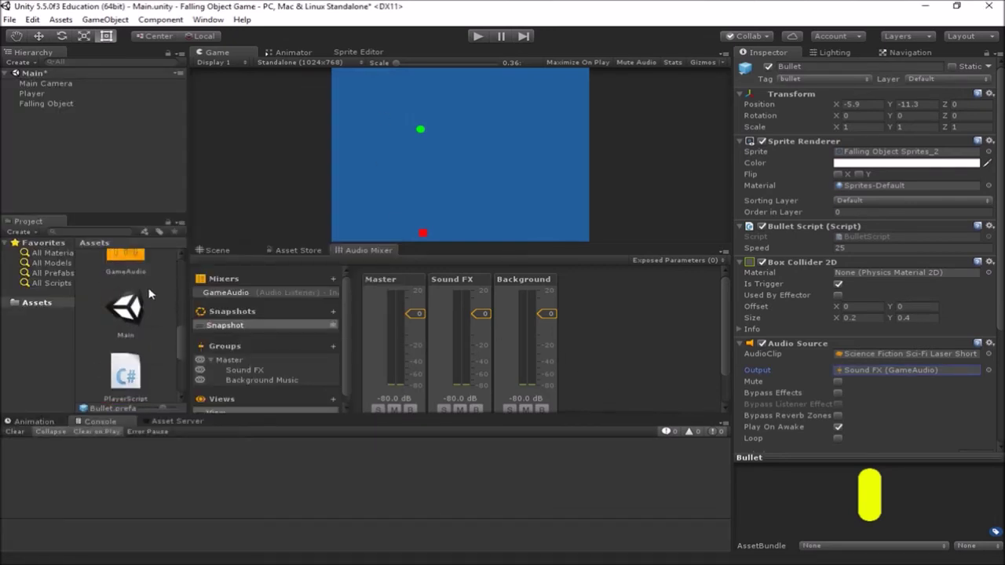
{"action": "scroll", "coordinate": [148, 325], "scroll_direction": "down", "scroll_amount": 3}
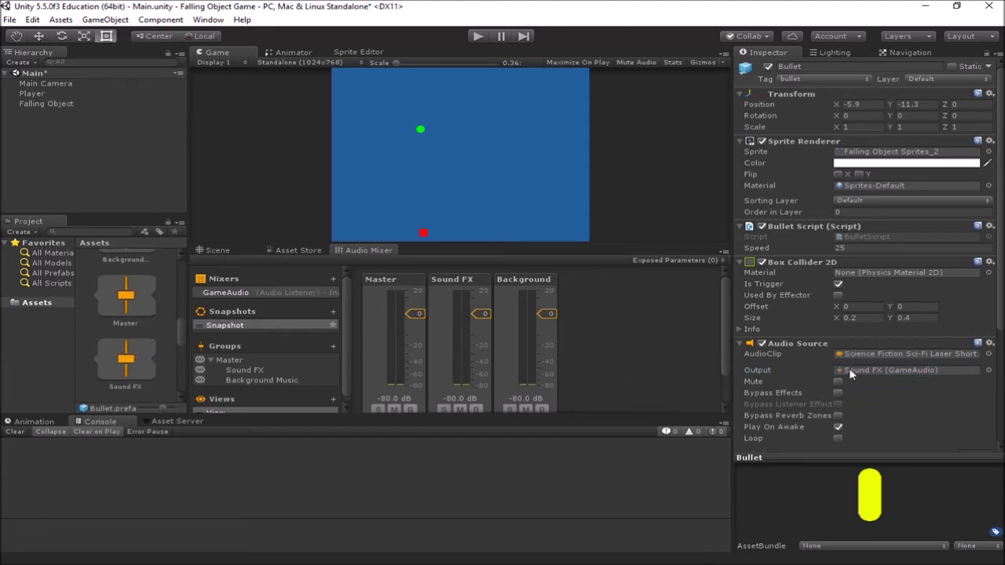
{"action": "left_click_drag", "start_coordinate": [125, 360], "coordinate": [859, 379]}
{"action": "scroll", "coordinate": [142, 330], "scroll_direction": "up", "scroll_amount": 3}
{"action": "scroll", "coordinate": [153, 361], "scroll_direction": "up", "scroll_amount": 4}
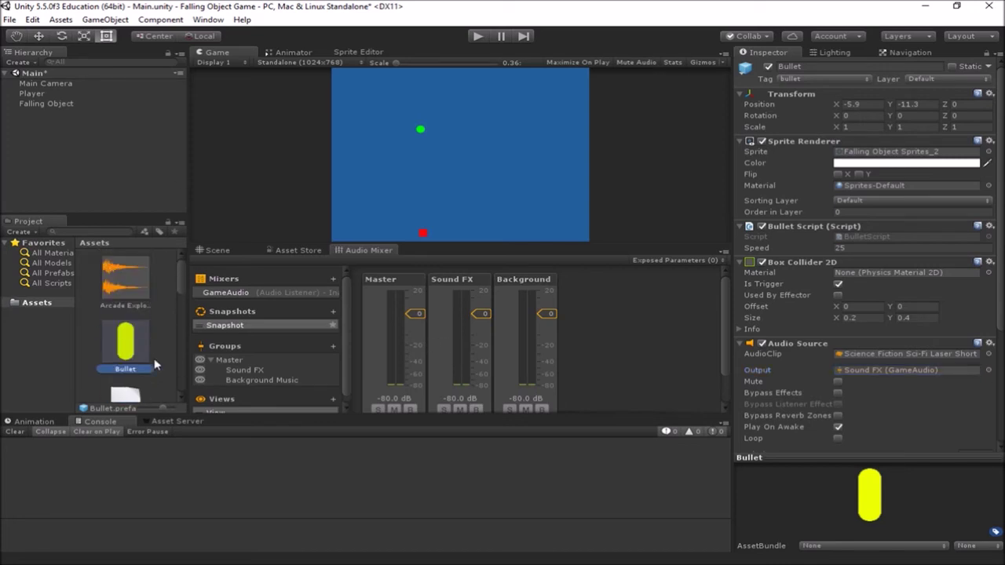
{"action": "scroll", "coordinate": [153, 361], "scroll_direction": "down", "scroll_amount": 1}
{"action": "scroll", "coordinate": [152, 358], "scroll_direction": "down", "scroll_amount": 1}
- Set the Explosion prefab's Audio Source Output to the Sound FX mixer group
{"action": "left_click", "coordinate": [140, 365]}
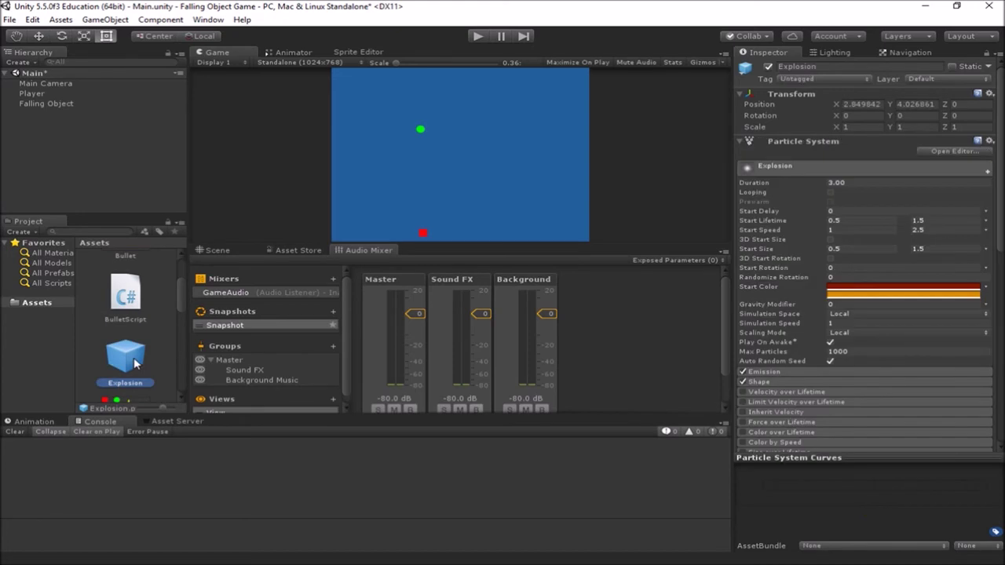
{"action": "scroll", "coordinate": [936, 317], "scroll_direction": "down", "scroll_amount": 10}
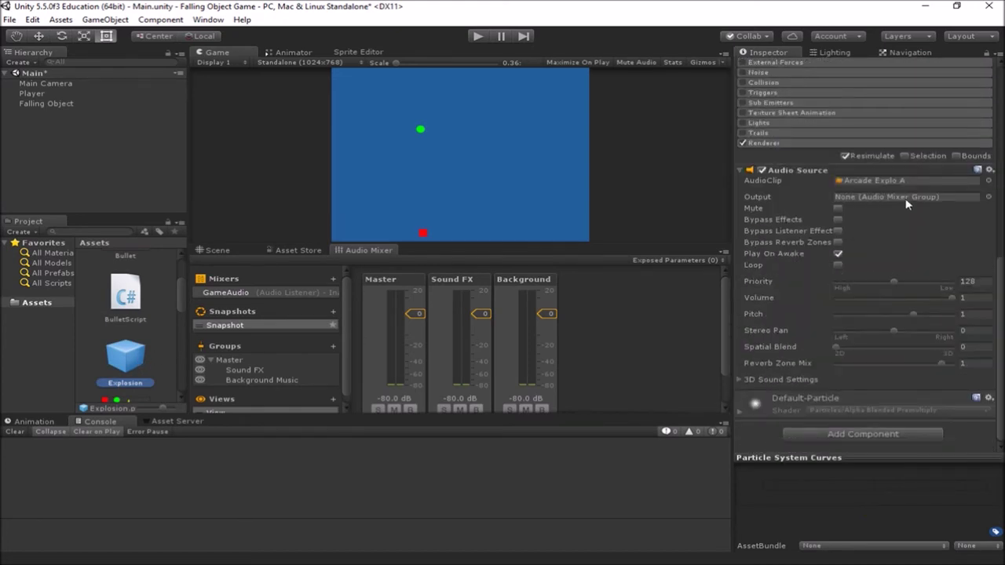
{"action": "left_click", "coordinate": [989, 197]}
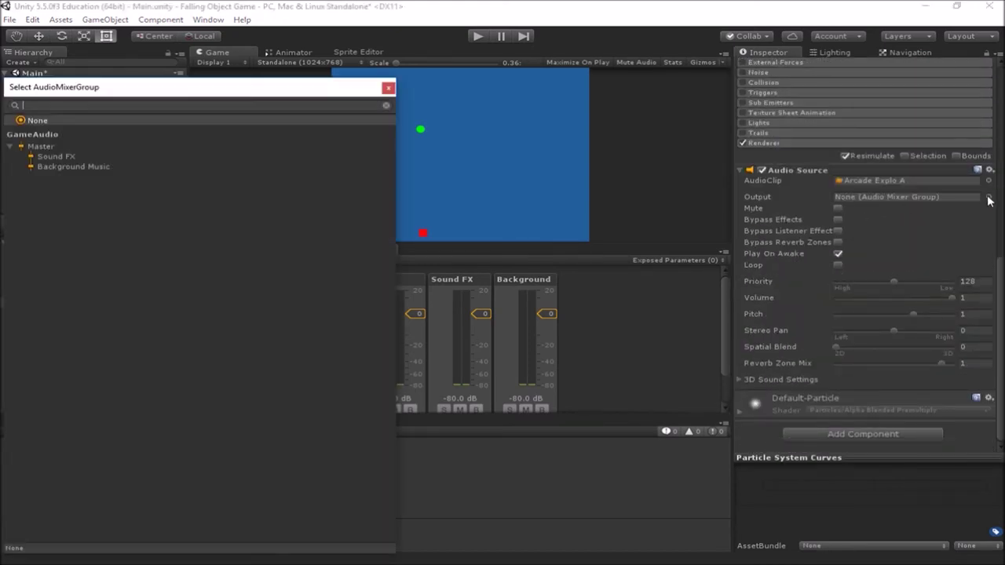
{"action": "left_click", "coordinate": [54, 157]}
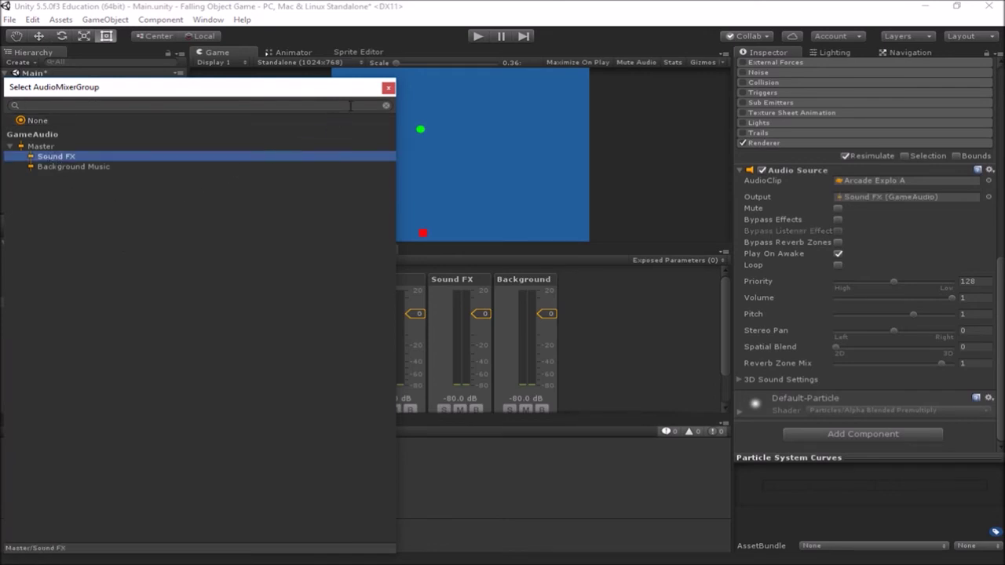
{"action": "left_click", "coordinate": [388, 87]}
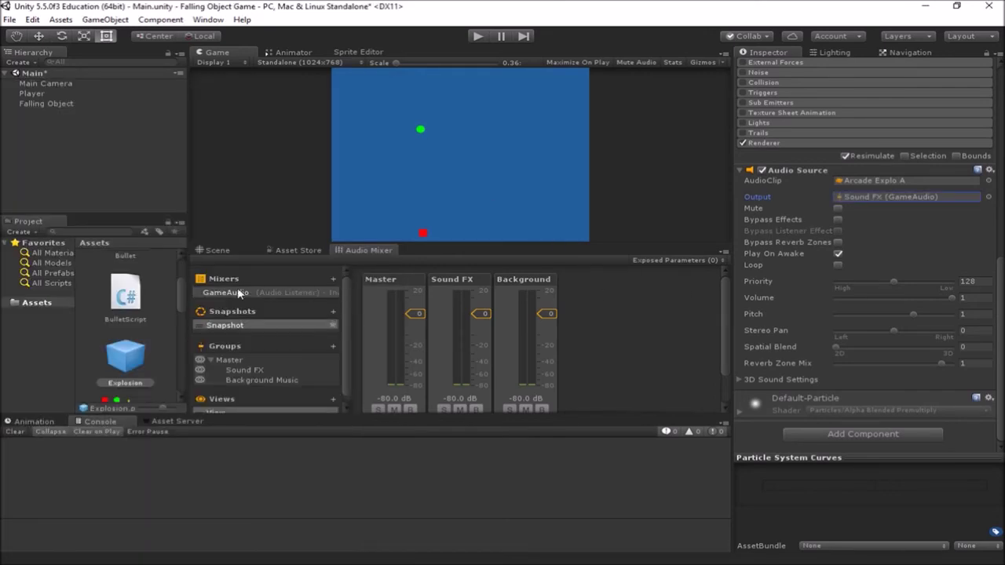
{"action": "left_click", "coordinate": [52, 83]}
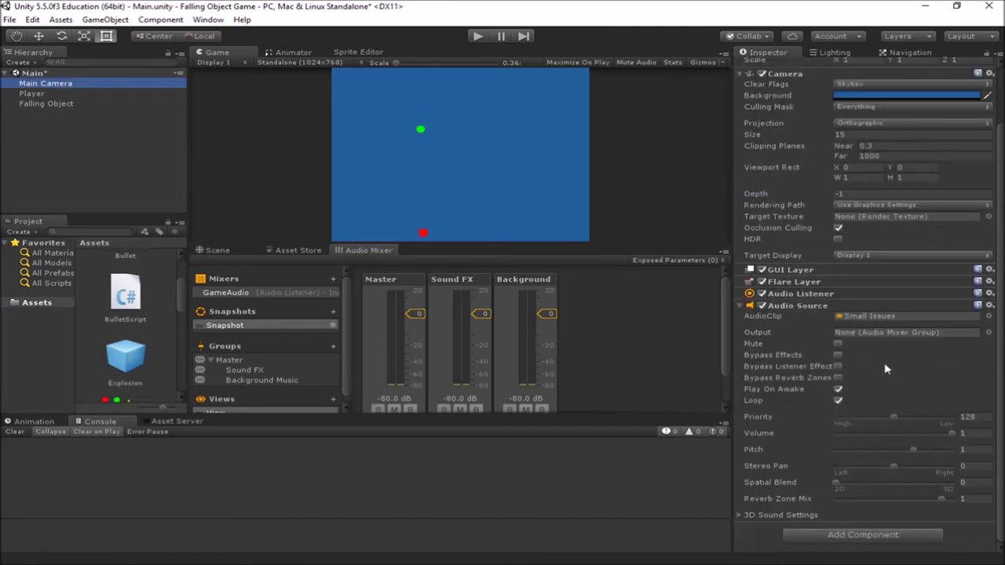
- Set the Main Camera's Audio Source Output to Background Music (GameAudio)
{"action": "left_click", "coordinate": [988, 332]}
{"action": "left_click", "coordinate": [105, 168]}
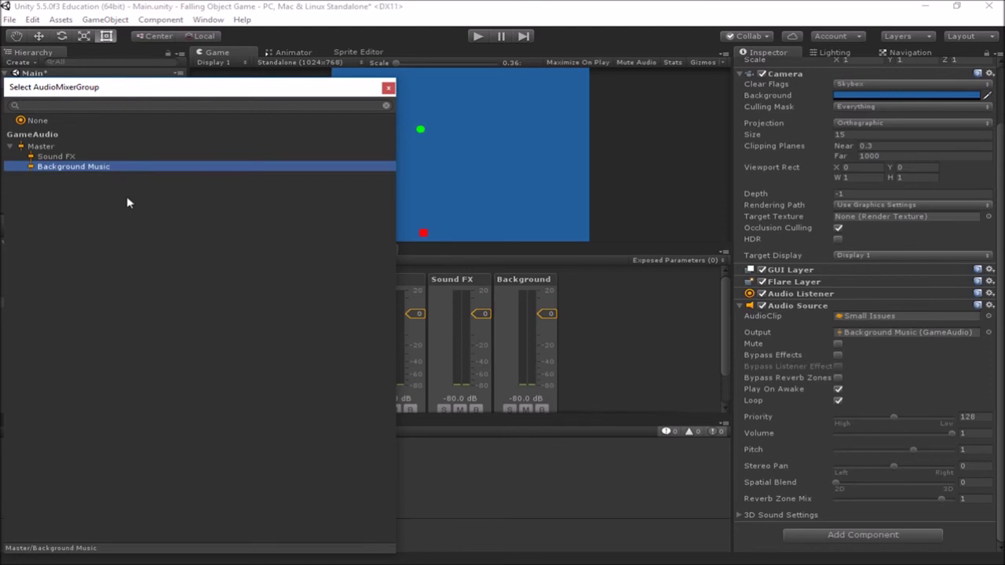
{"action": "left_click", "coordinate": [388, 87]}
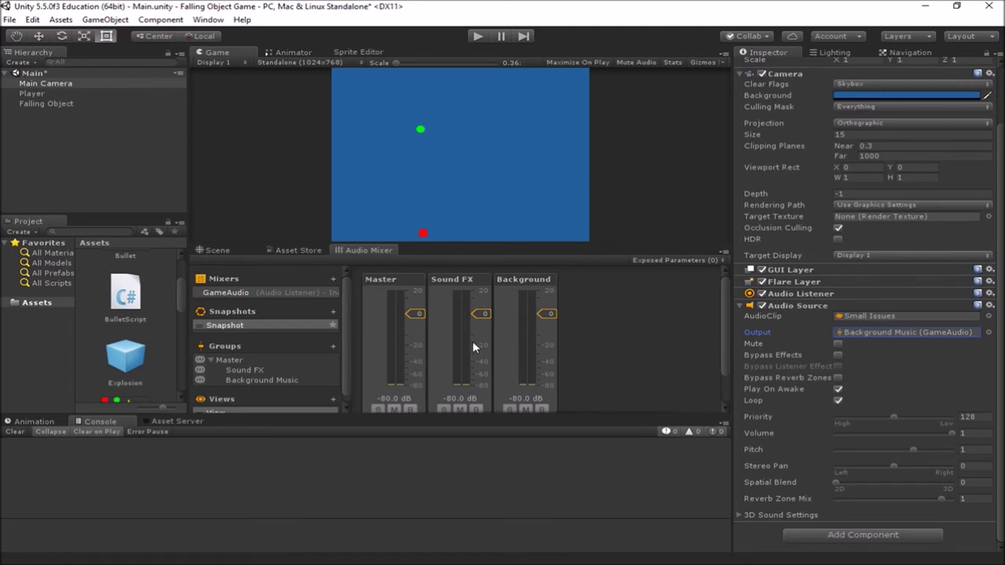
- Run the game, enable Edit in Play Mode, and nudge the Master and Background Music faders
{"action": "left_click", "coordinate": [478, 38]}
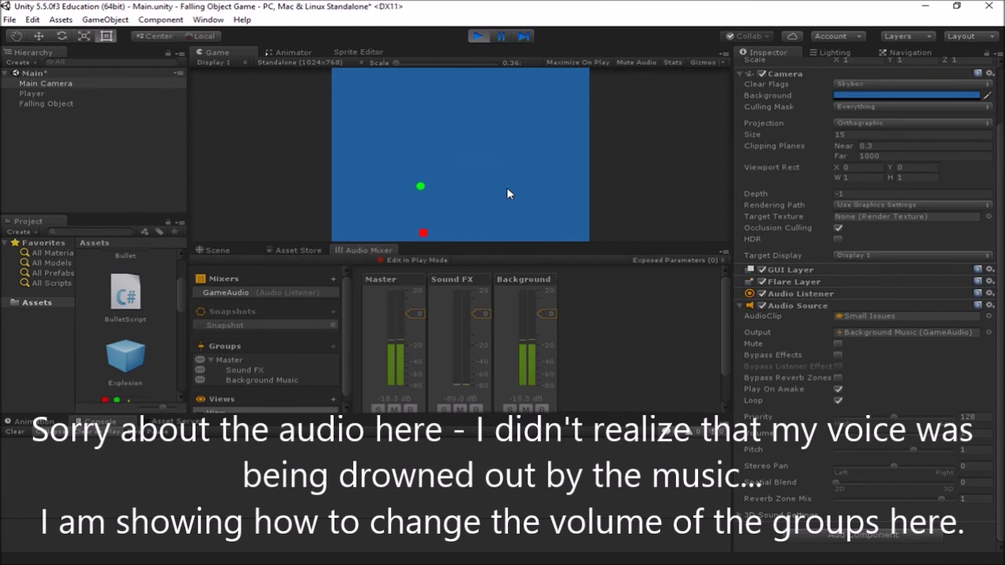
{"action": "left_click", "coordinate": [420, 315]}
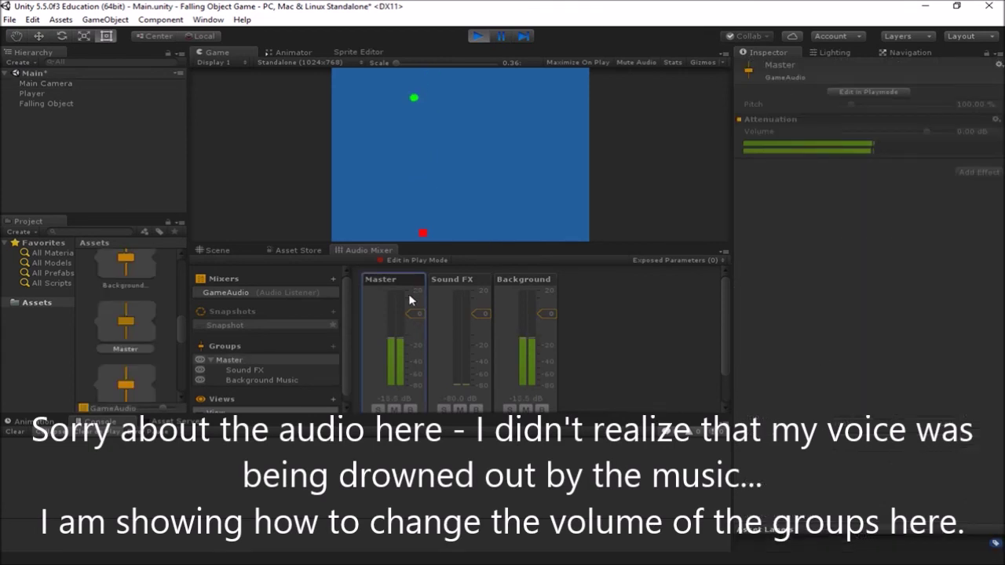
{"action": "left_click", "coordinate": [416, 260]}
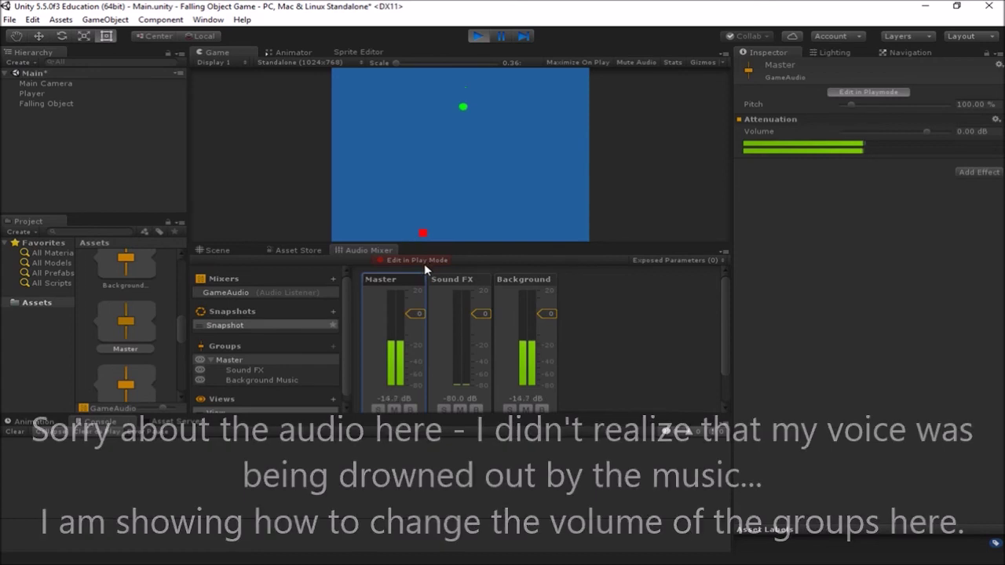
{"action": "mouse_move", "coordinate": [418, 315]}
{"action": "left_mouse_down"}
{"action": "mouse_move", "coordinate": [422, 357]}
{"action": "mouse_move", "coordinate": [421, 314]}
{"action": "left_mouse_up"}
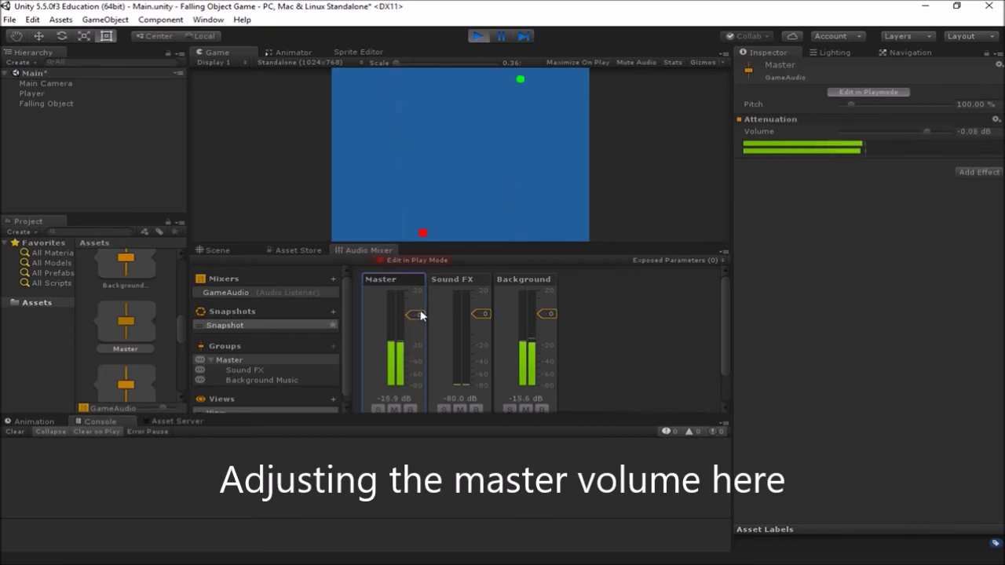
{"action": "mouse_move", "coordinate": [554, 316]}
{"action": "left_mouse_down"}
{"action": "mouse_move", "coordinate": [554, 359]}
{"action": "mouse_move", "coordinate": [549, 314]}
{"action": "left_mouse_up"}
- While firing bullets, drop Sound FX to about -39 dB, then restore it to 0 dB
{"action": "left_click", "coordinate": [460, 195]}
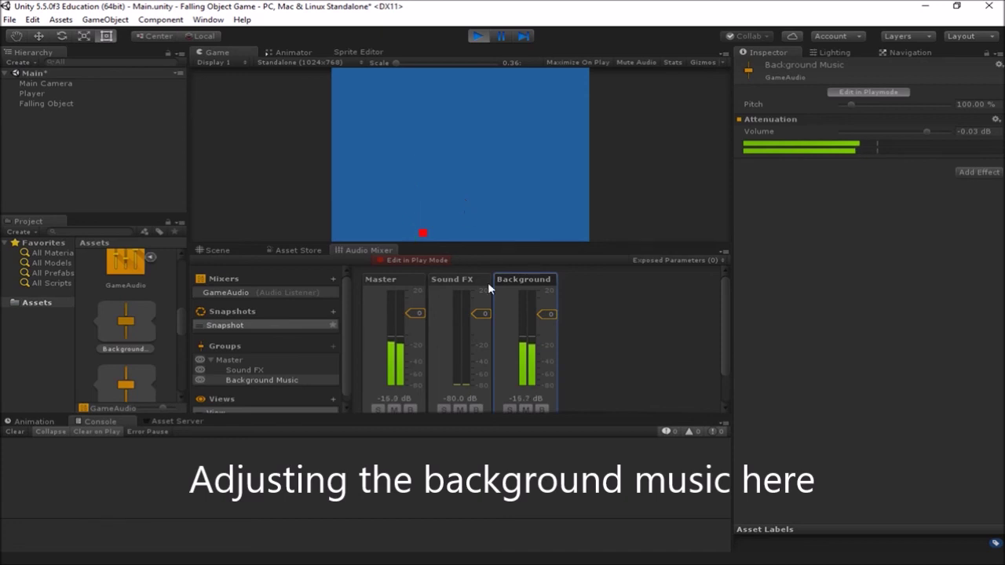
{"action": "key", "text": "space"}
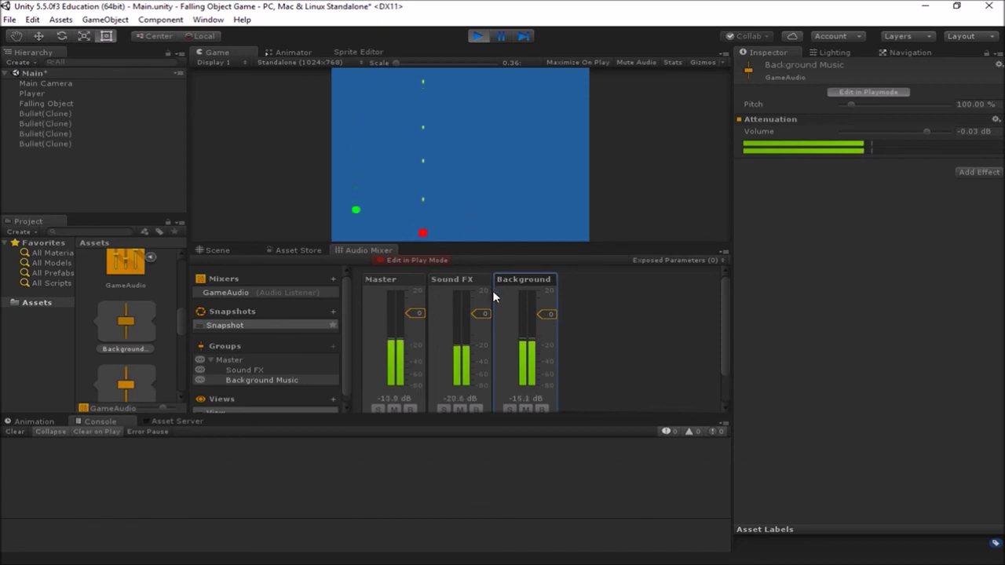
{"action": "left_click", "coordinate": [483, 315]}
{"action": "left_click_drag", "start_coordinate": [483, 315], "coordinate": [484, 360]}
{"action": "key", "text": "space"}
{"action": "key", "text": "space"}
{"action": "key", "text": "space"}
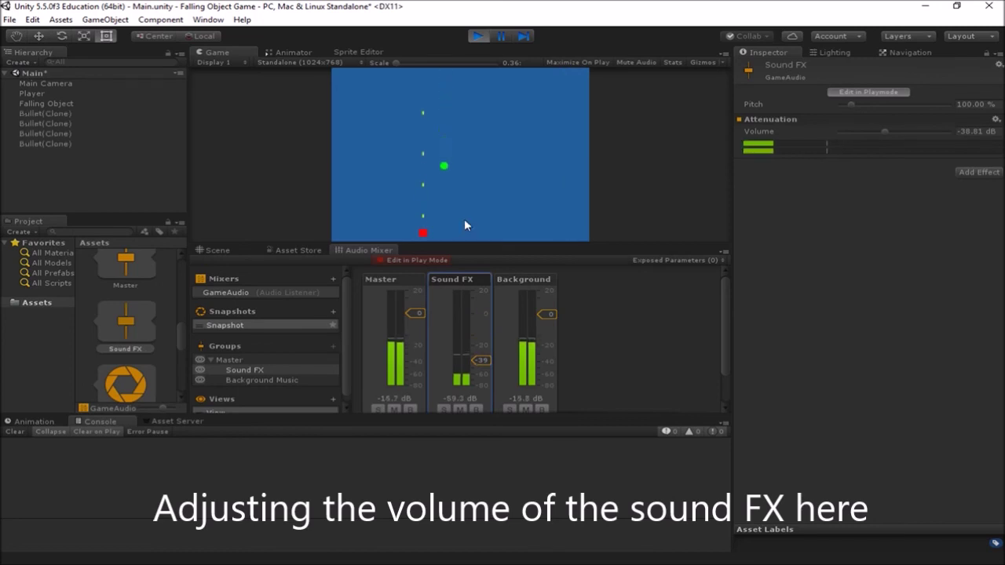
{"action": "key", "text": "space"}
{"action": "key", "text": "space"}
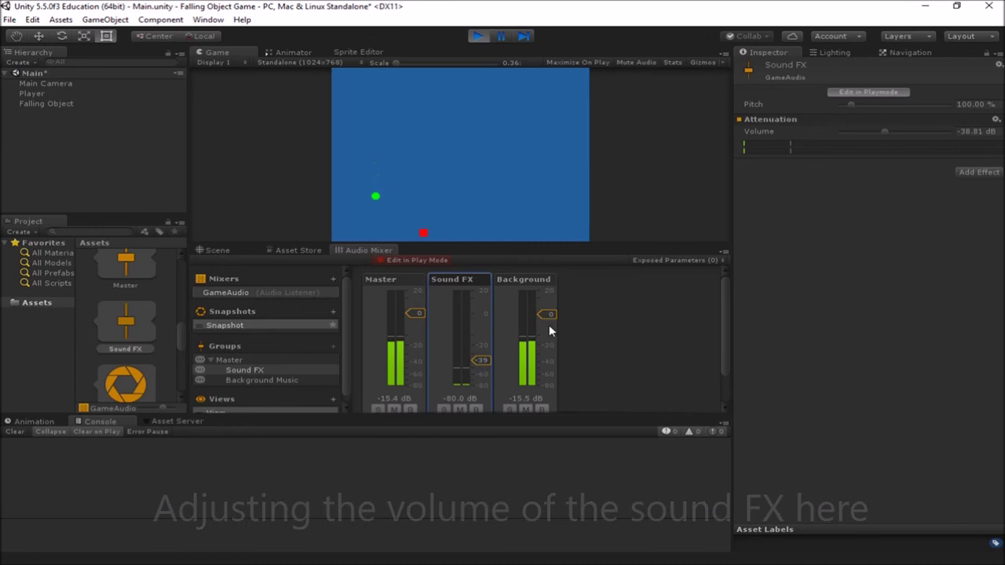
{"action": "left_click_drag", "start_coordinate": [486, 362], "coordinate": [484, 314]}
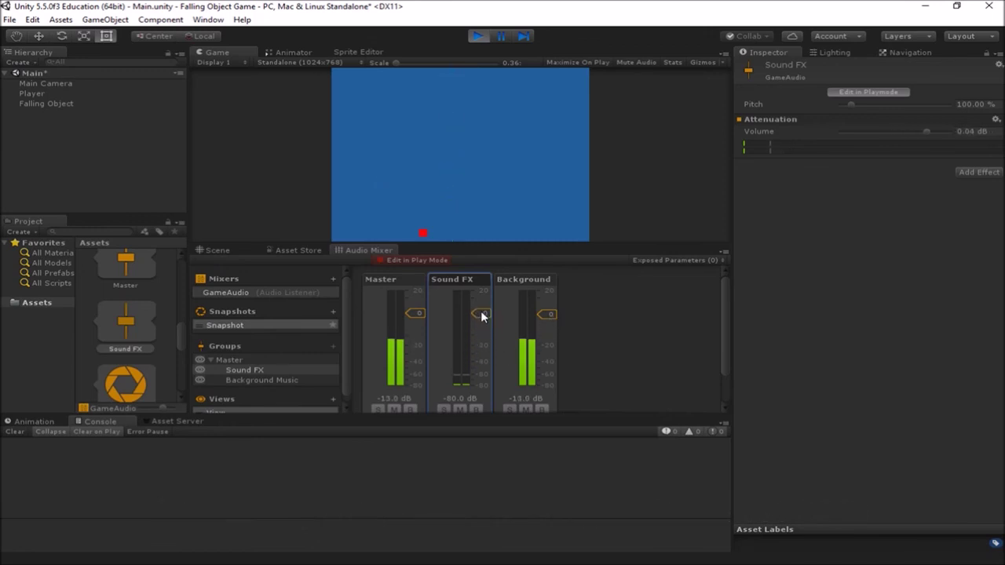
- Lower Background Music, settle it near -3 dB, disable Edit in Play Mode and stop the game
{"action": "left_click", "coordinate": [465, 166]}
{"action": "key", "text": "space"}
{"action": "key", "text": "space"}
{"action": "key", "text": "space"}
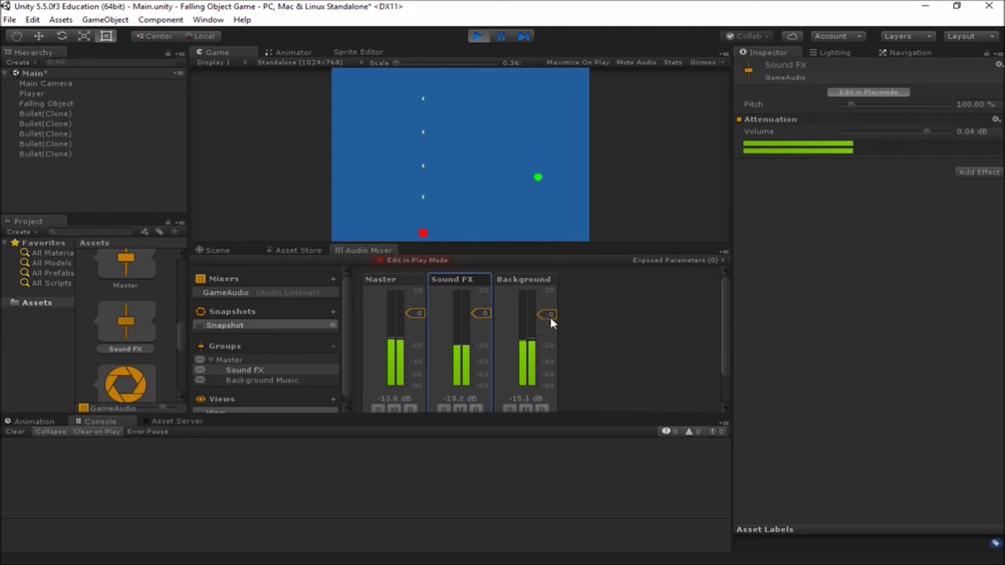
{"action": "left_click_drag", "start_coordinate": [550, 314], "coordinate": [552, 338]}
{"action": "key", "text": "space"}
{"action": "key", "text": "space"}
{"action": "key", "text": "space"}
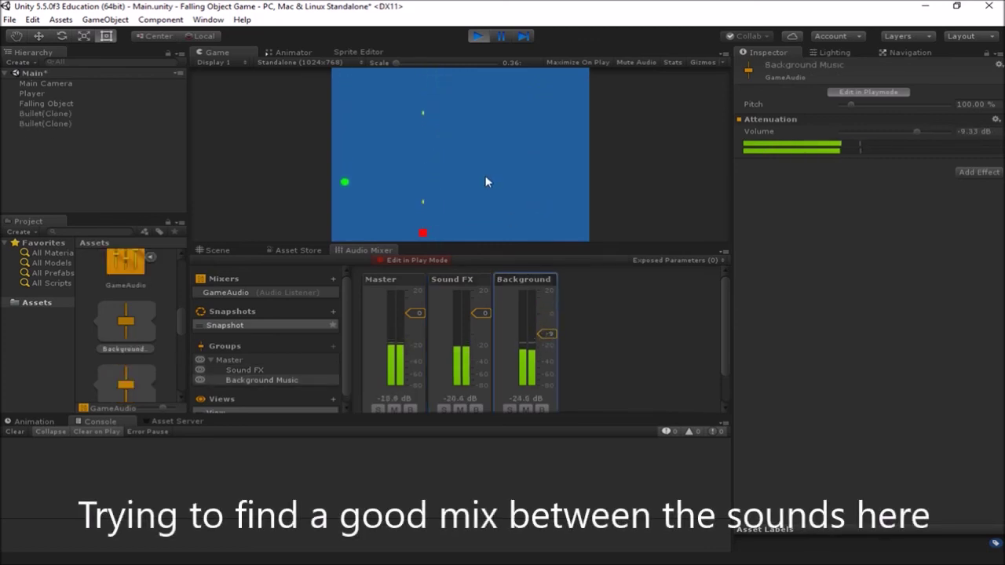
{"action": "key", "text": "Left"}
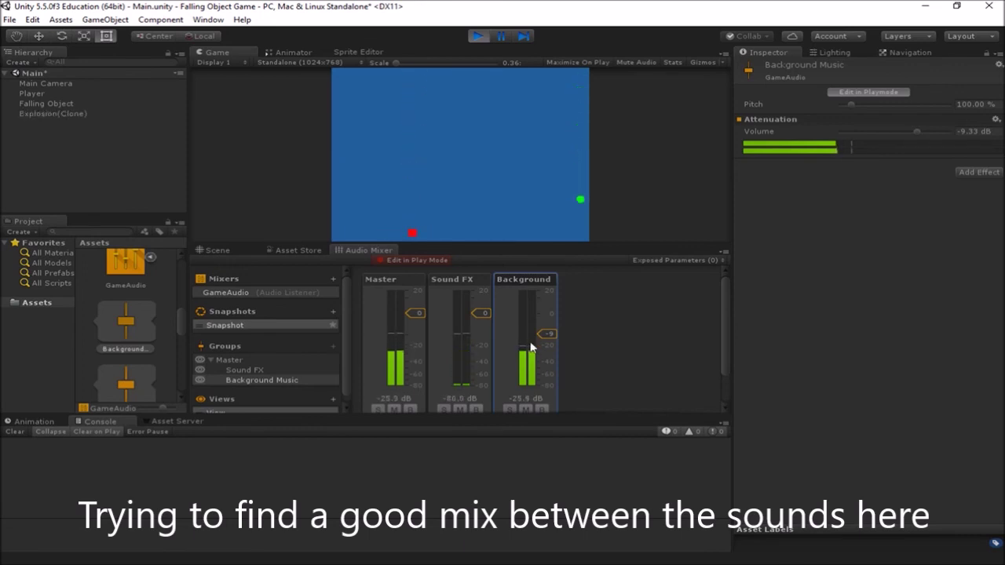
{"action": "left_click_drag", "start_coordinate": [546, 334], "coordinate": [548, 322]}
{"action": "left_click", "coordinate": [446, 195]}
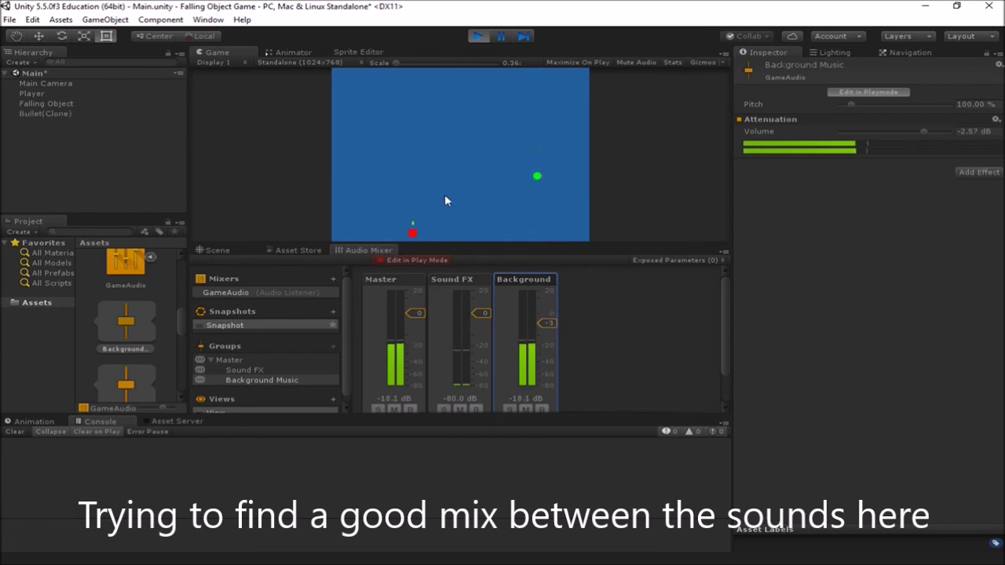
{"action": "left_click", "coordinate": [446, 196]}
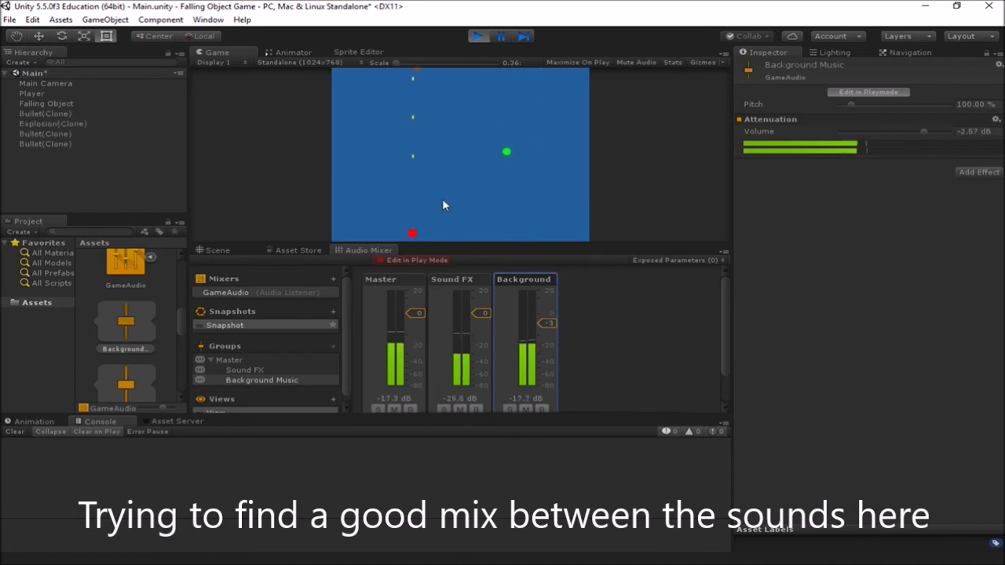
{"action": "left_click", "coordinate": [425, 259]}
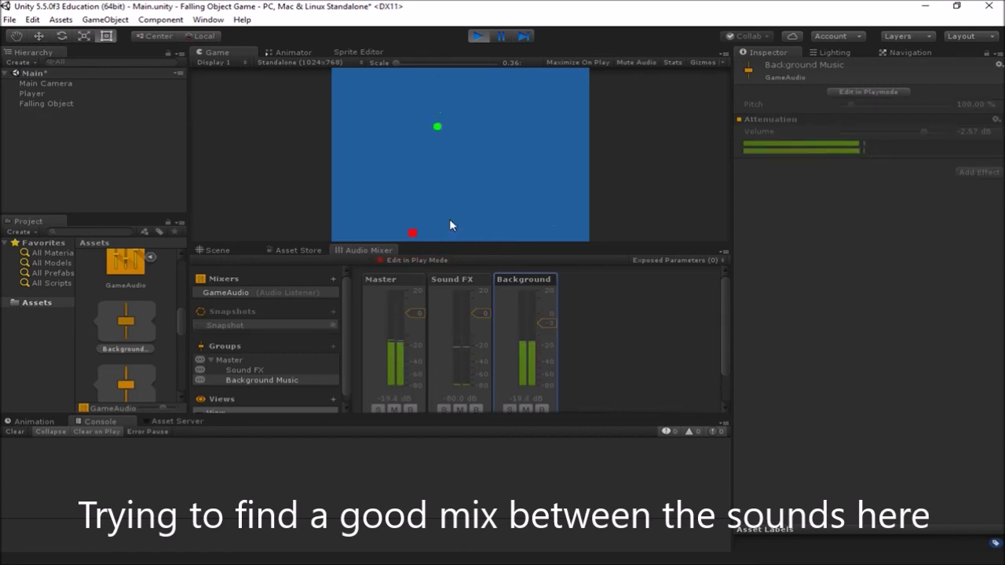
{"action": "left_click", "coordinate": [479, 36]}
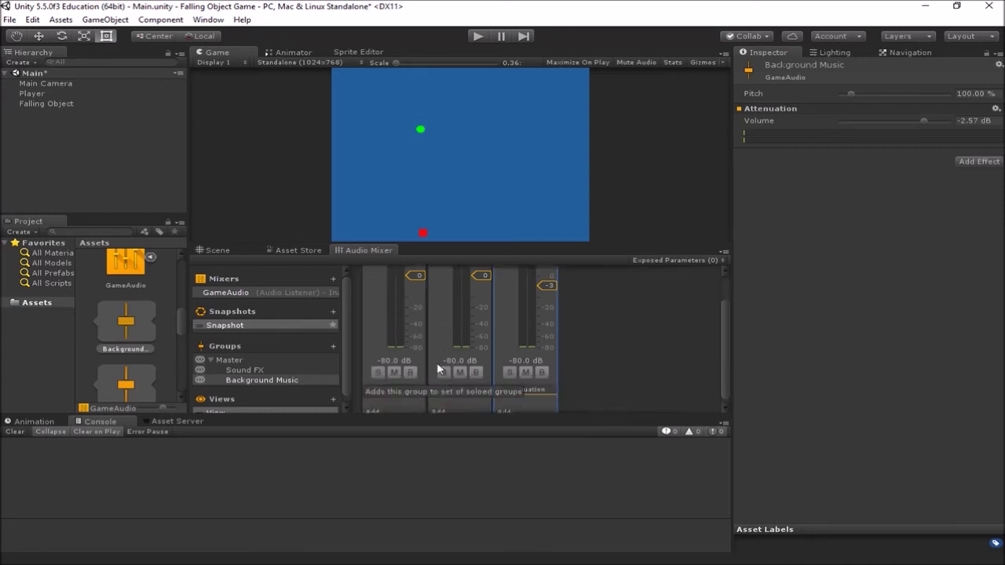
{"action": "scroll", "coordinate": [443, 377], "scroll_direction": "down", "scroll_amount": 2}
{"action": "scroll", "coordinate": [675, 343], "scroll_direction": "up", "scroll_amount": 2}
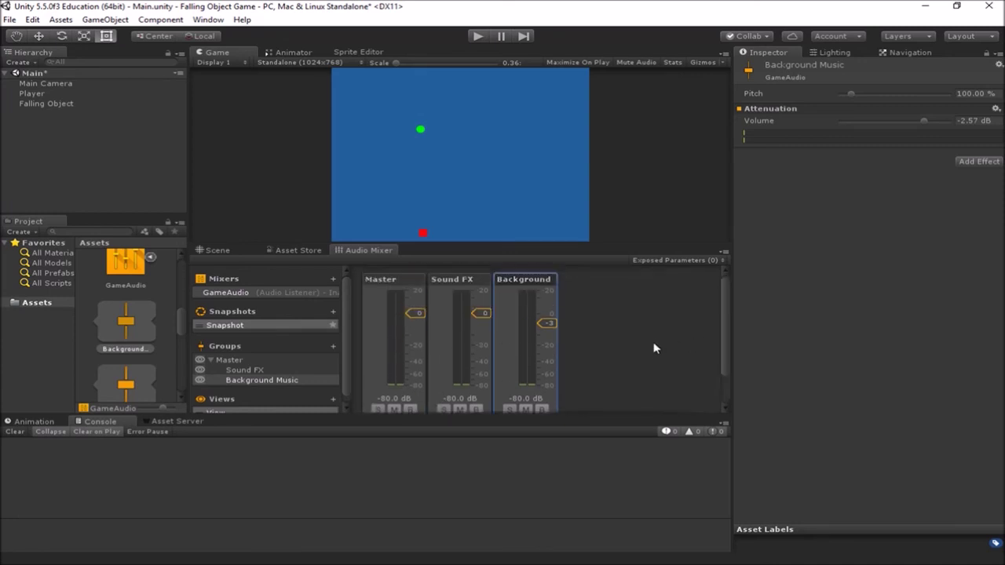
{"action": "scroll", "coordinate": [640, 344], "scroll_direction": "down", "scroll_amount": 2}
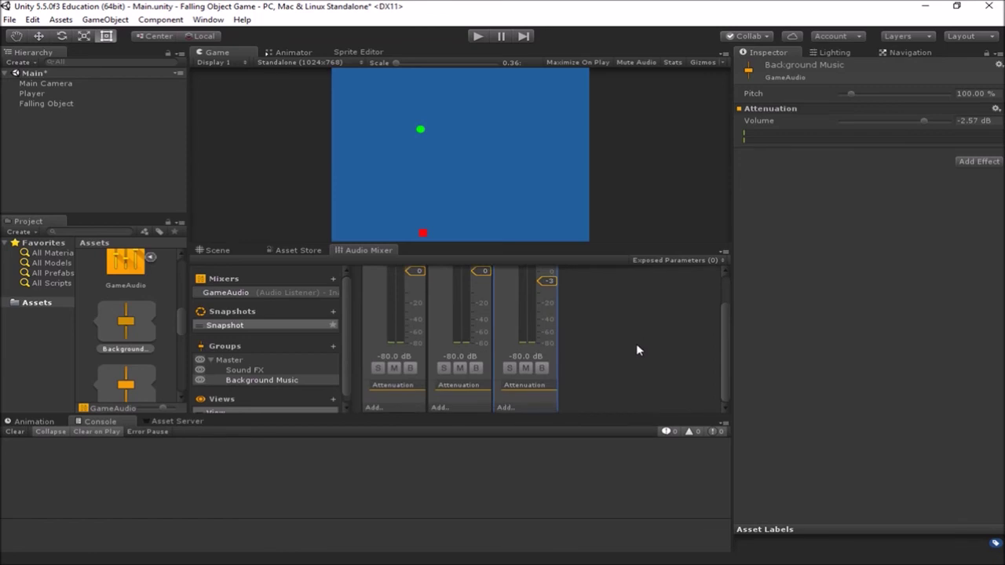
{"action": "scroll", "coordinate": [632, 351], "scroll_direction": "up", "scroll_amount": 2}
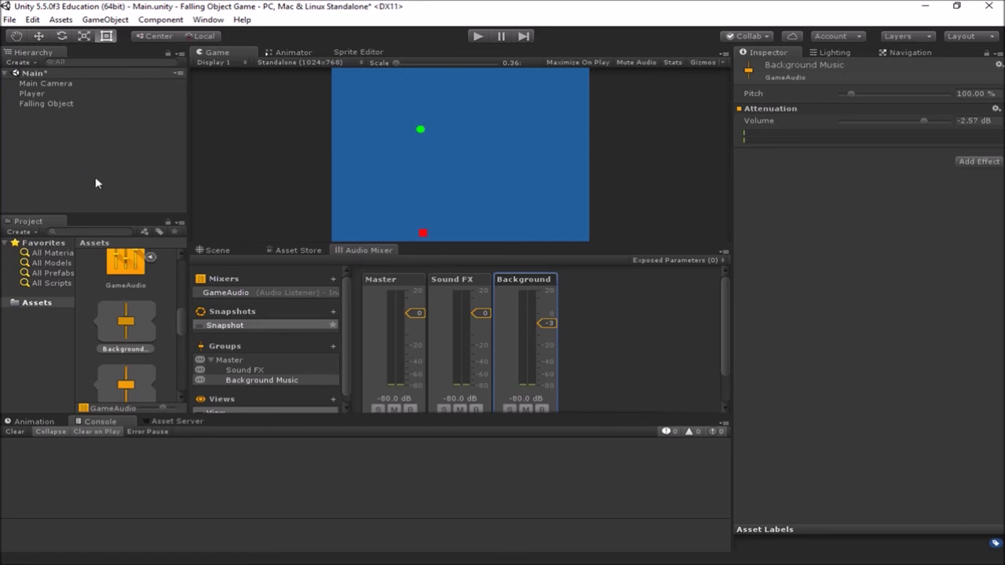
{"action": "scroll", "coordinate": [147, 346], "scroll_direction": "up", "scroll_amount": 1}
- Select the Bullet prefab and try its Audio Source volume, leaving it at 1
{"action": "scroll", "coordinate": [147, 346], "scroll_direction": "down", "scroll_amount": 3}
{"action": "left_click", "coordinate": [145, 337]}
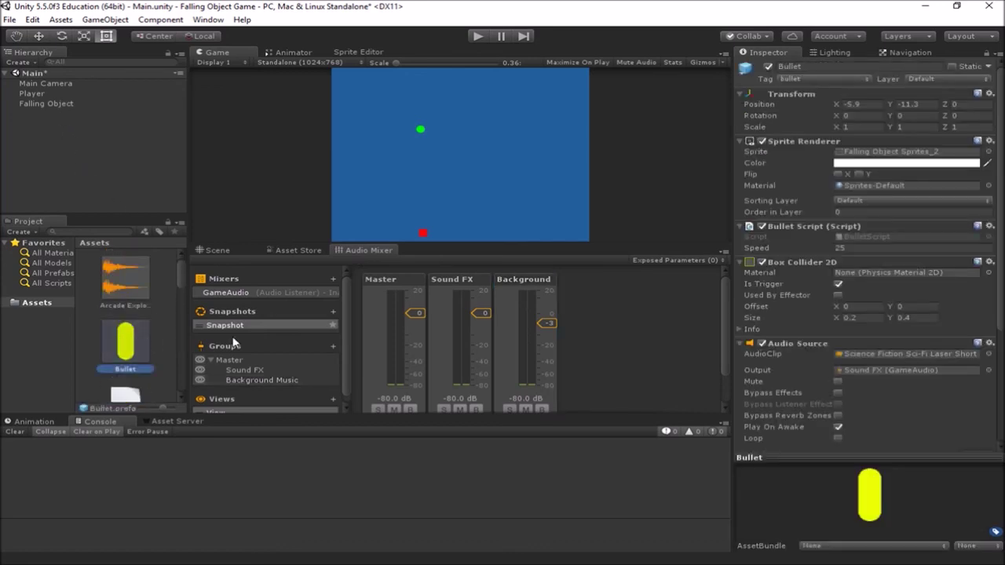
{"action": "scroll", "coordinate": [883, 340], "scroll_direction": "down", "scroll_amount": 3}
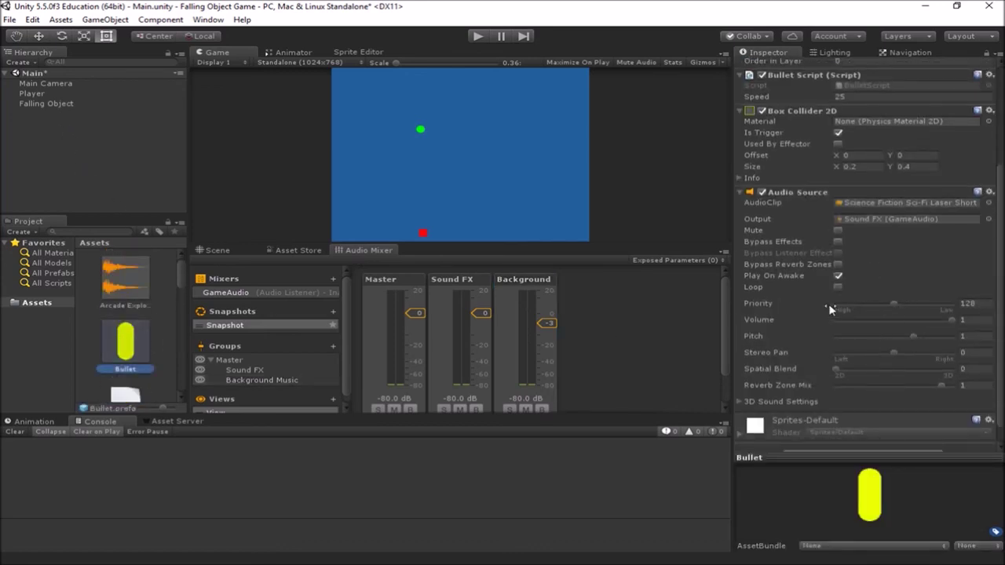
{"action": "mouse_move", "coordinate": [955, 323]}
{"action": "left_mouse_down"}
{"action": "mouse_move", "coordinate": [869, 321]}
{"action": "mouse_move", "coordinate": [953, 320]}
{"action": "left_mouse_up"}
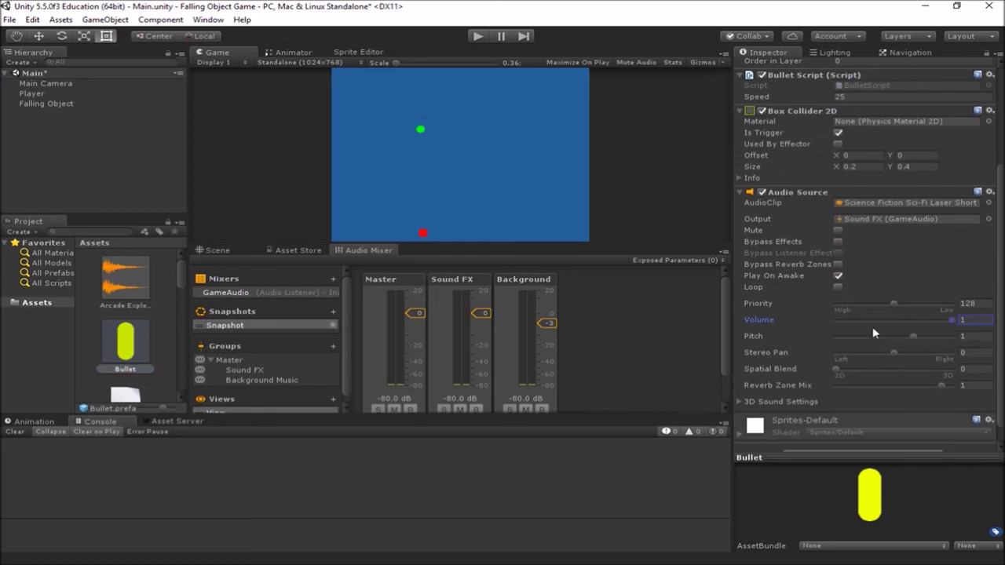